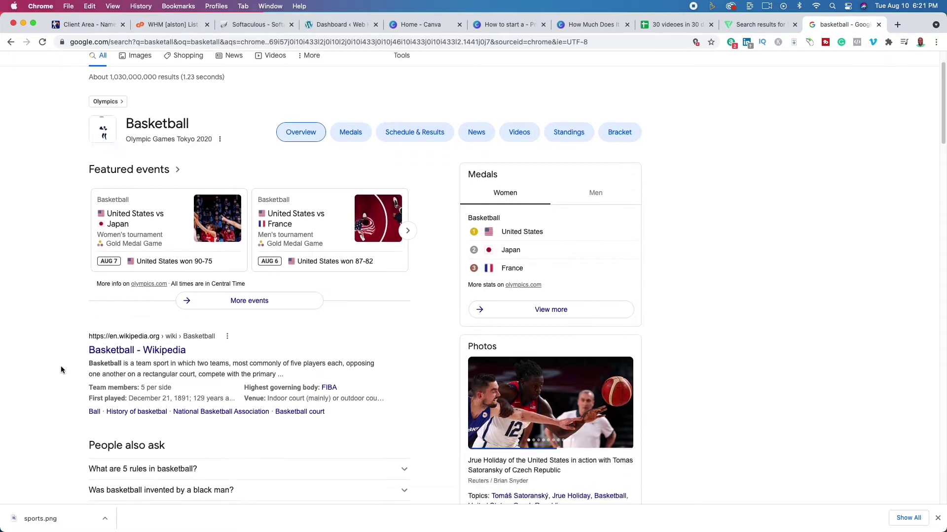
Step: Look through the Google search results for basketball, from the Olympic events down to the videos and reference sites
key(super+r)
scroll(53, 408, down, 5)
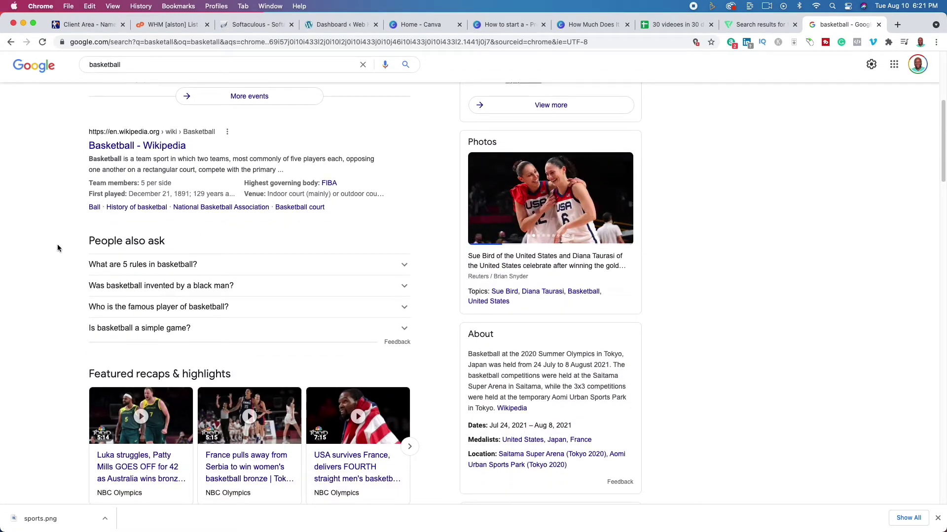
scroll(52, 320, down, 5)
scroll(47, 339, down, 10)
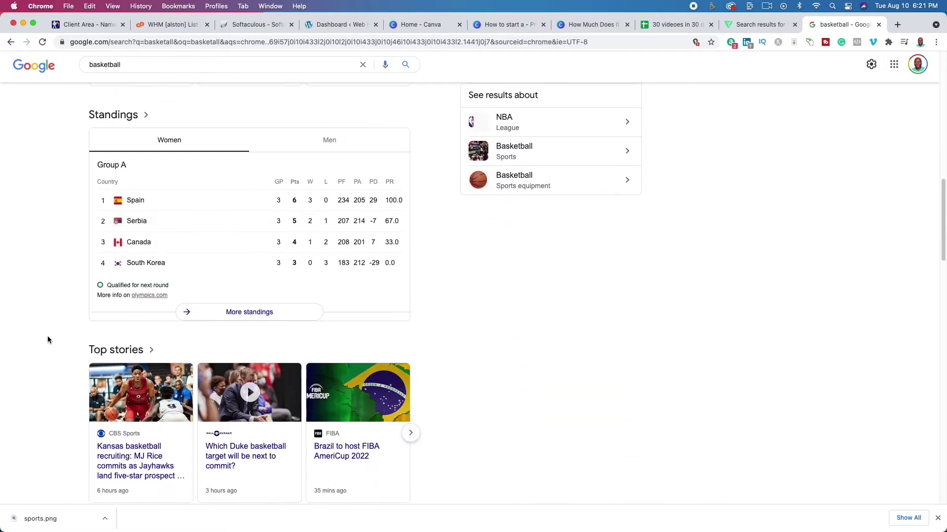
scroll(47, 335, down, 3)
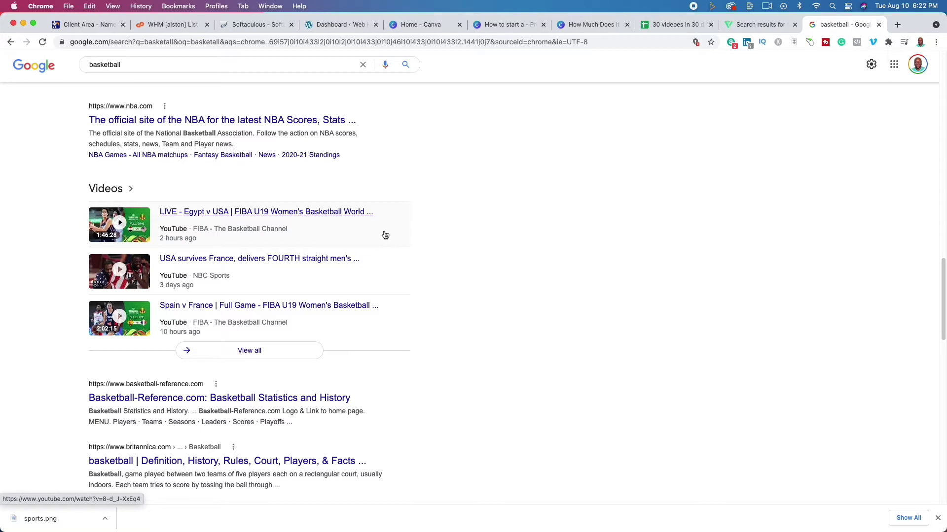
Step: Open the Ahrefs website and sign in to the account
click(350, 36)
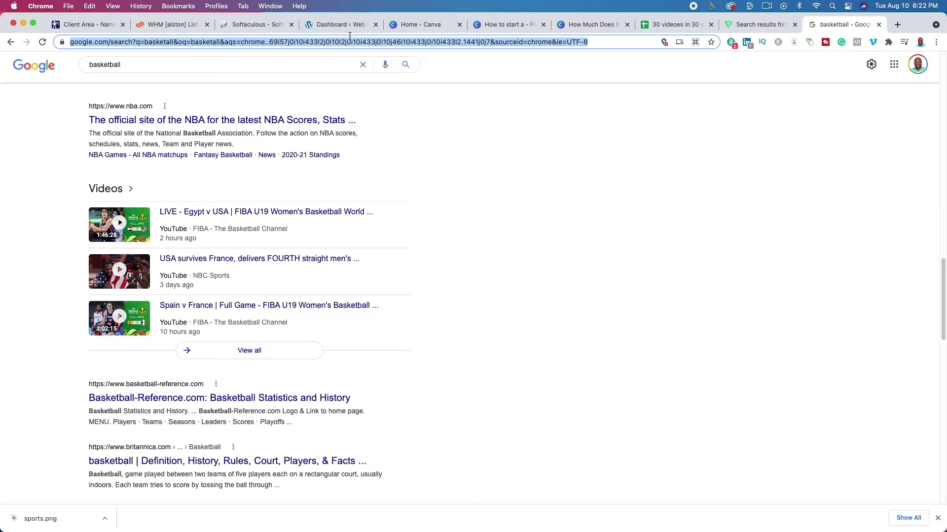
text(ahrefs)
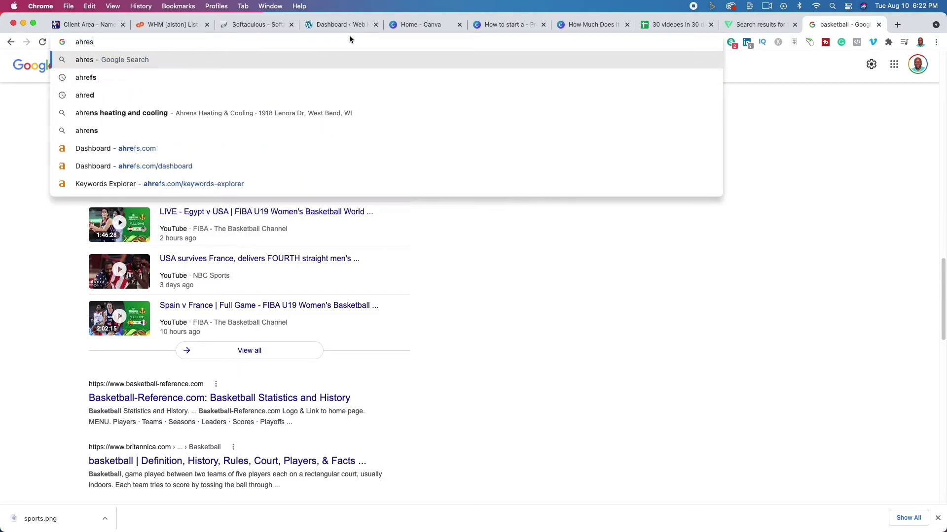
key(Return)
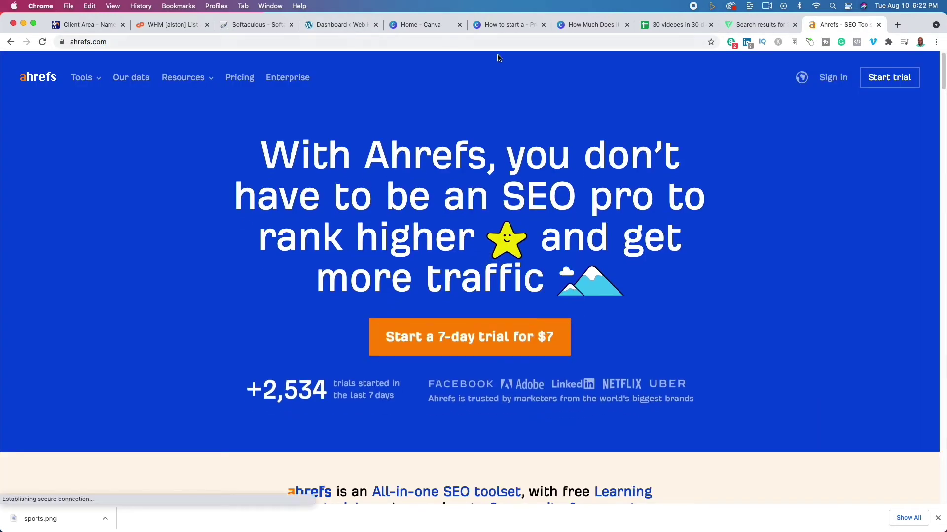
click(835, 78)
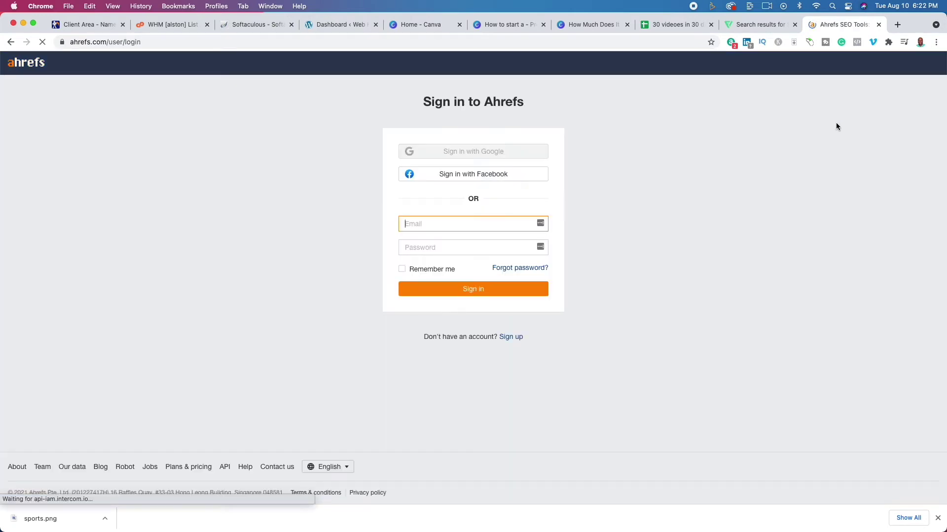
click(468, 290)
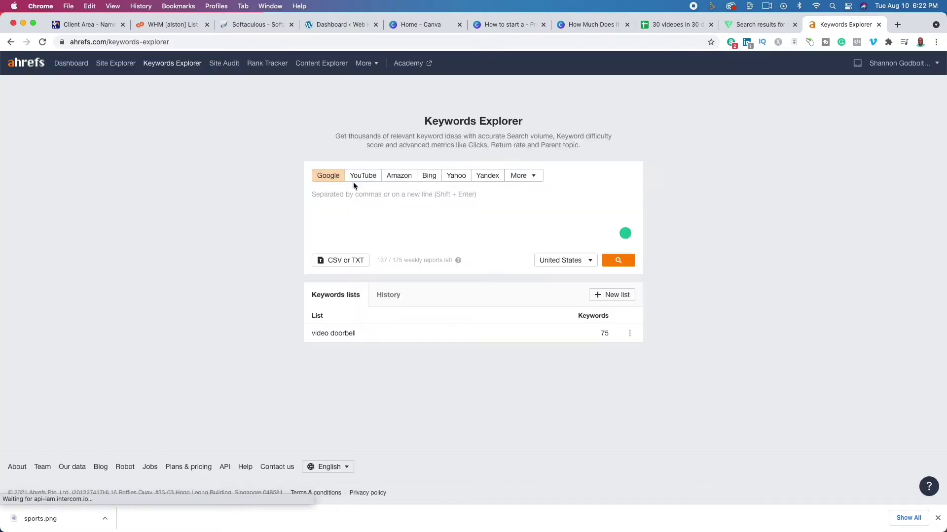
Step: Look up the keyword "basketball" on Google for the United States in Keywords Explorer
text(ba)
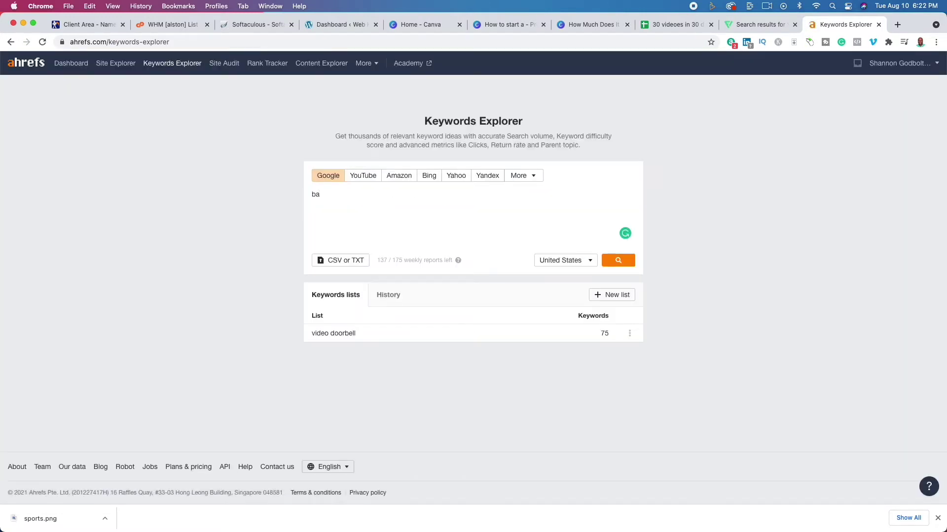
text(sketball)
key(Return)
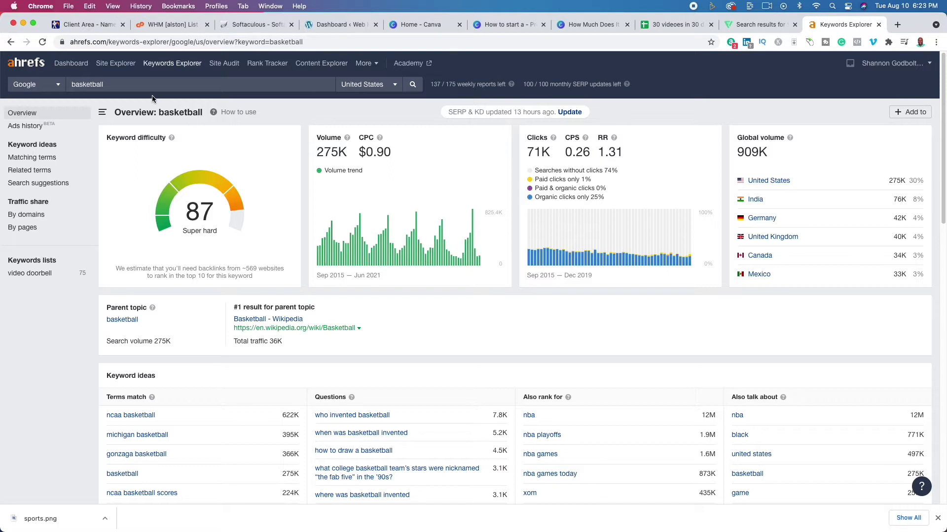
Step: Look up the keyword "basketball skills" and open its list of matching terms
double_click(132, 83)
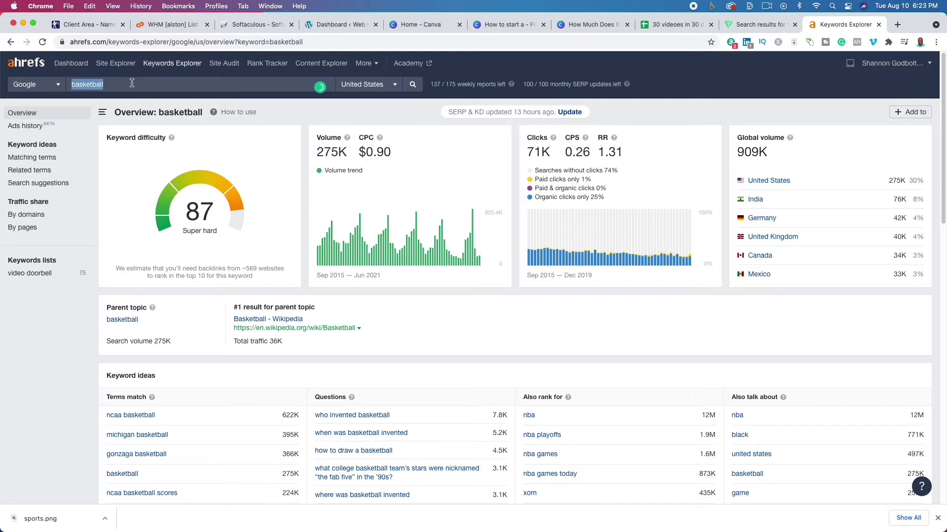
text(basketball skill)
key(Return)
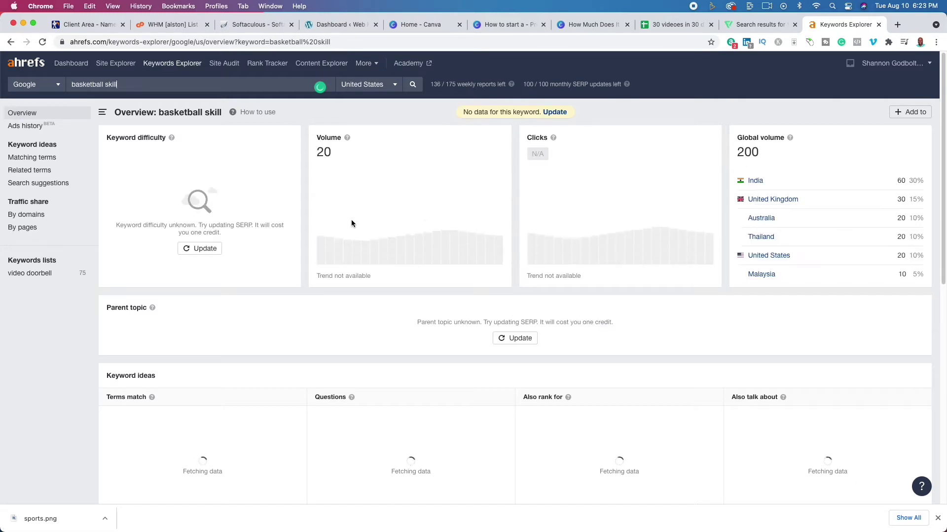
text(s)
key(Return)
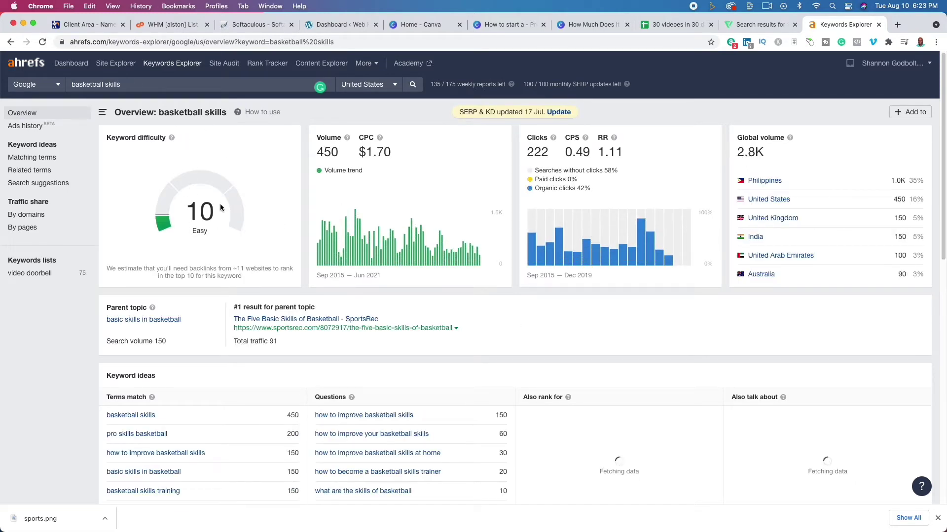
click(33, 158)
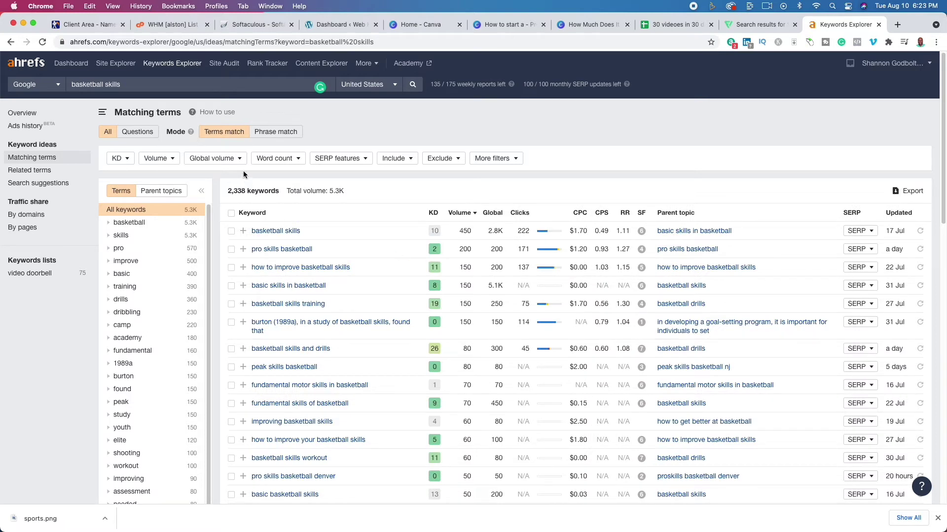
Step: Go back to the overview for the keyword "basketball" and open its list of matching terms
click(11, 43)
click(11, 43)
click(11, 43)
click(12, 43)
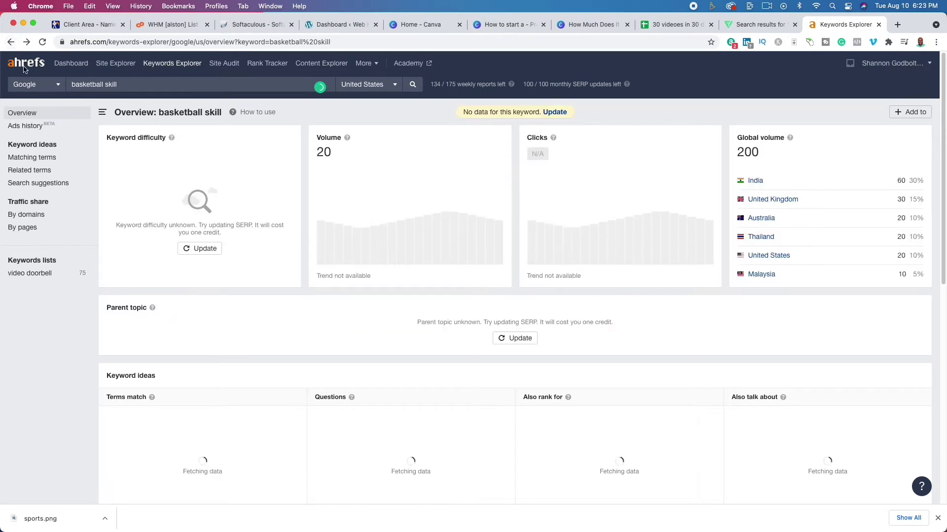
click(11, 43)
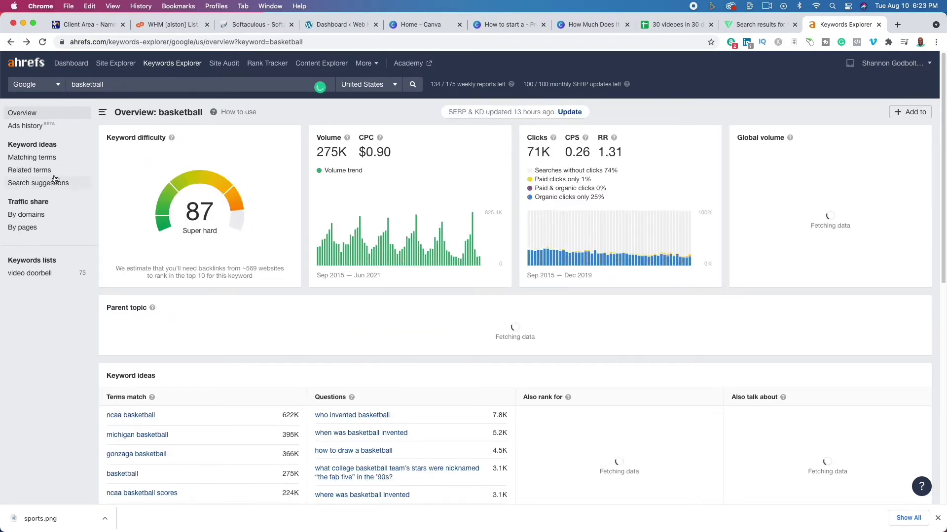
click(31, 157)
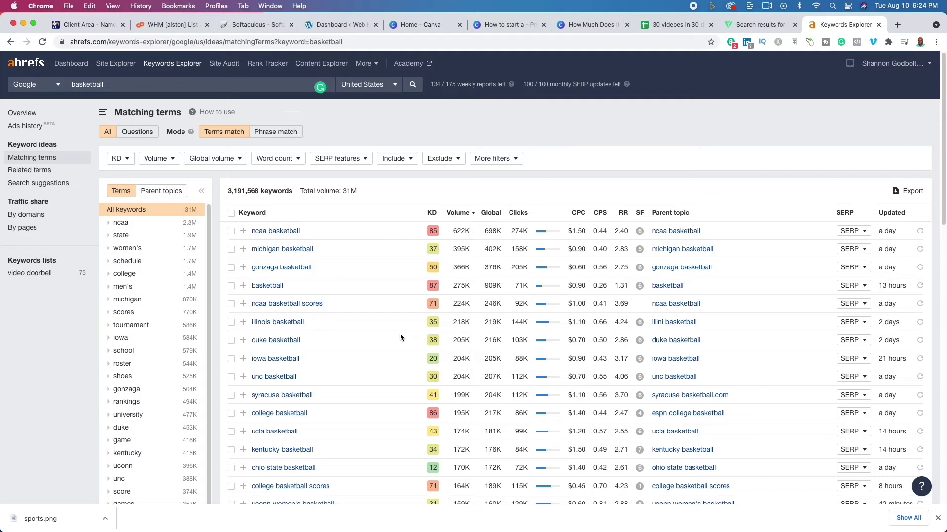
Step: Examine the matching terms for basketball, comparing keyword difficulty and search volume down the first page
scroll(317, 374, down, 10)
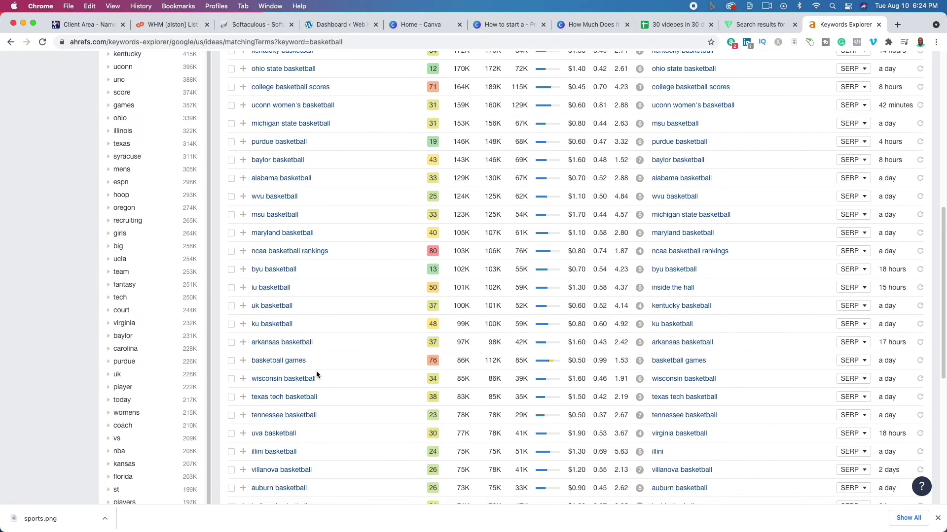
scroll(316, 375, down, 6)
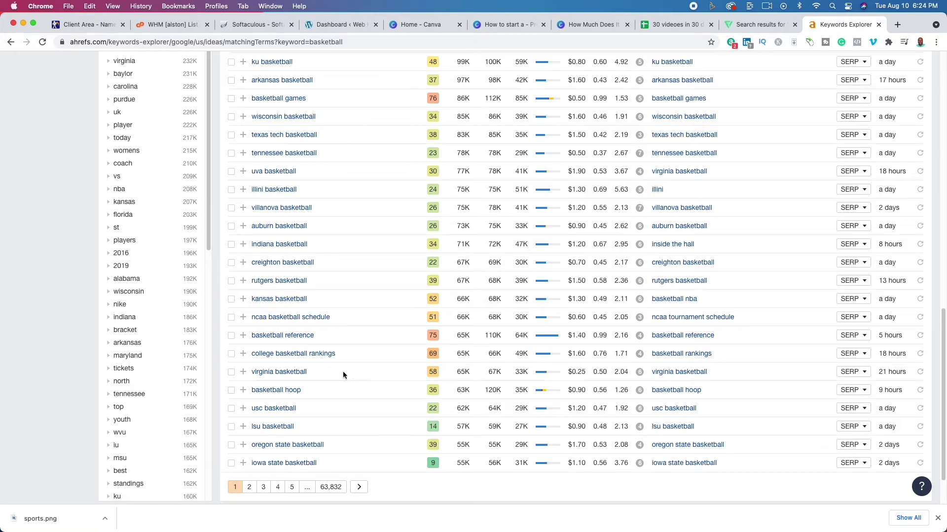
scroll(309, 383, down, 2)
scroll(309, 383, up, 8)
scroll(310, 383, up, 8)
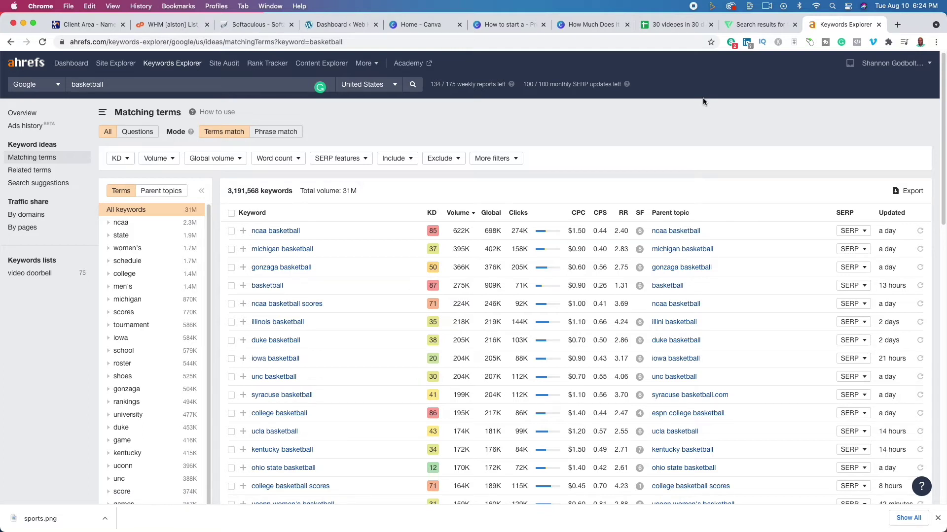
Step: Switch to the Canva presentation showing the sports blog Steps slide
click(510, 27)
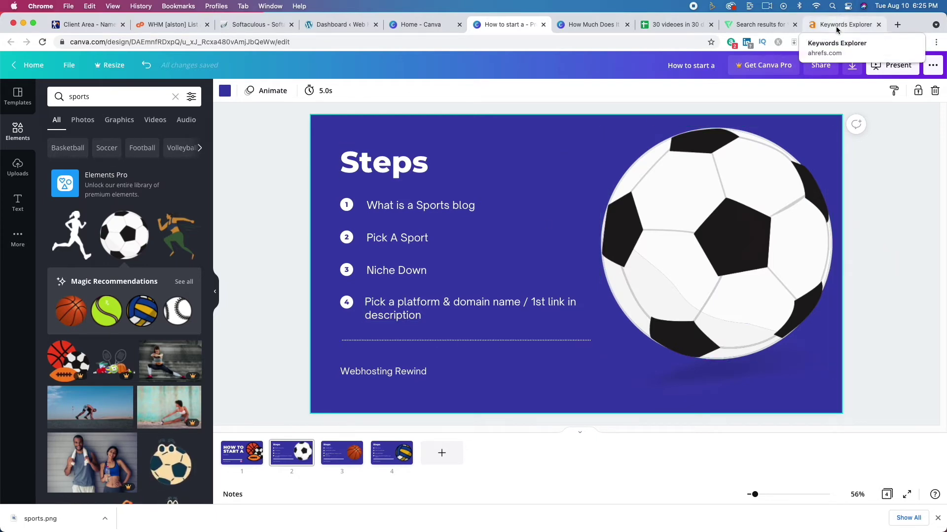
Step: Switch to the WordPress dashboard, view the live Web Hosting Rewind site, and open the About WordPress page
click(348, 25)
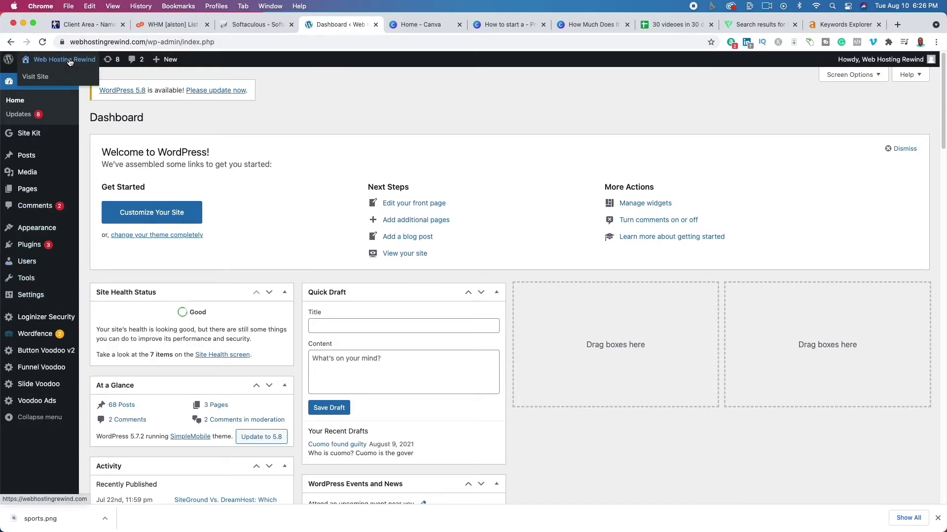
click(44, 73)
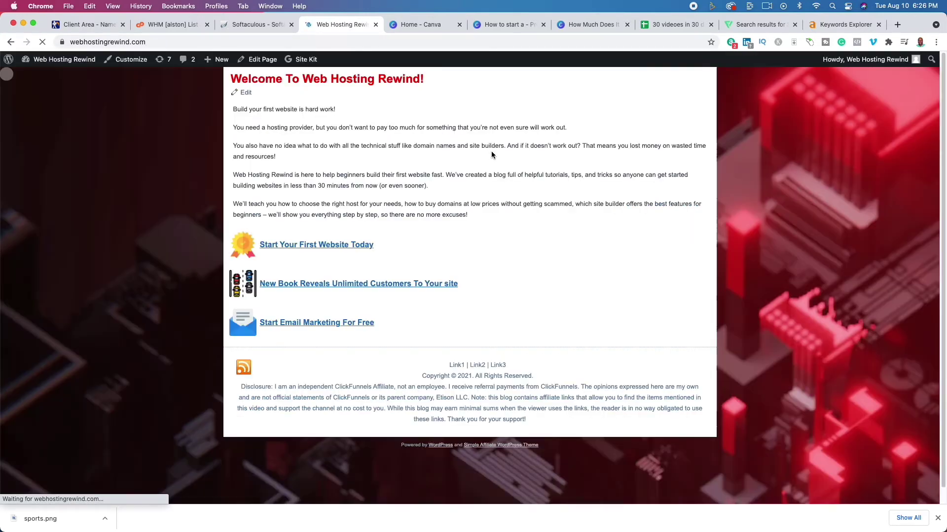
scroll(255, 325, down, 1)
scroll(255, 324, up, 1)
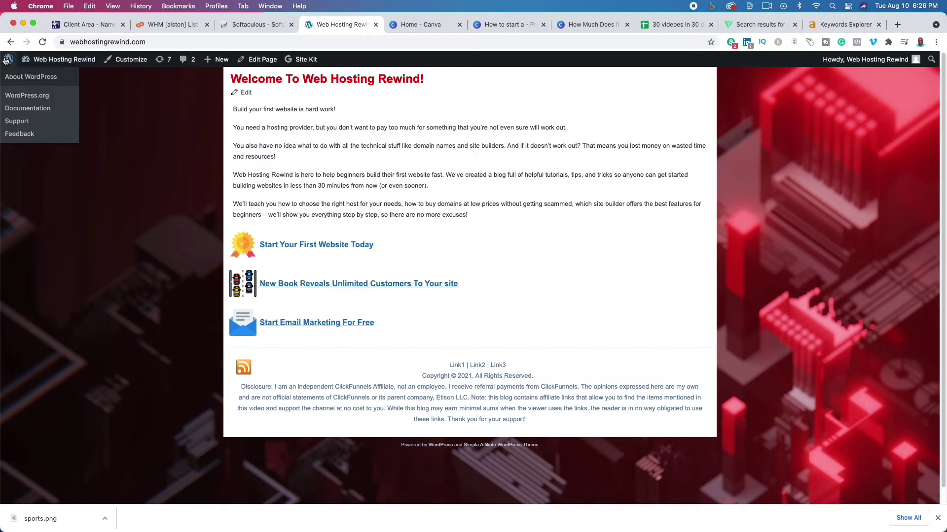
click(6, 60)
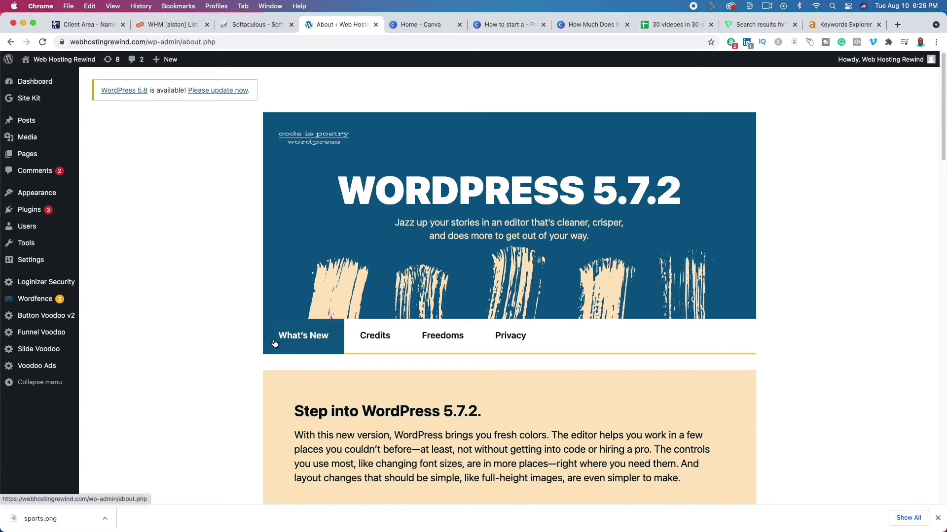
Step: Search Google for themeforest in a new browser tab and open the ThemeForest website
click(897, 25)
text(them)
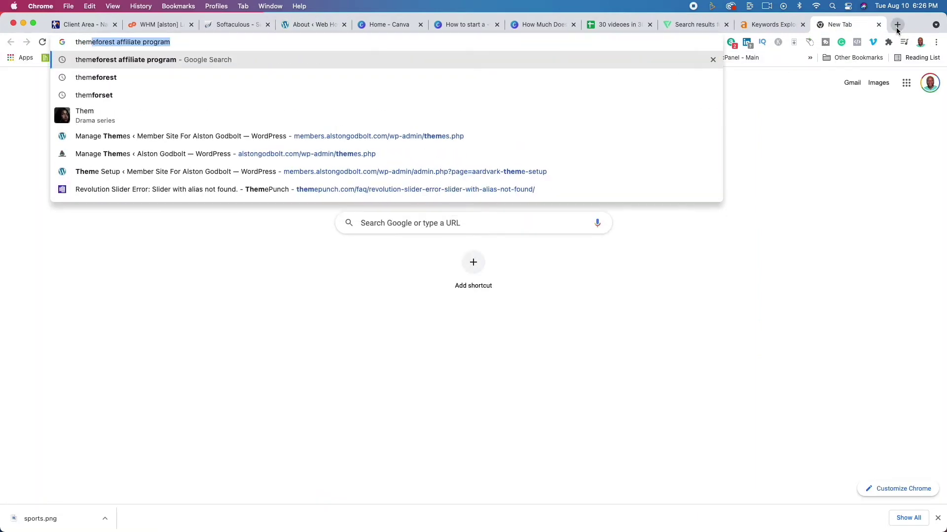
key(Down)
key(Return)
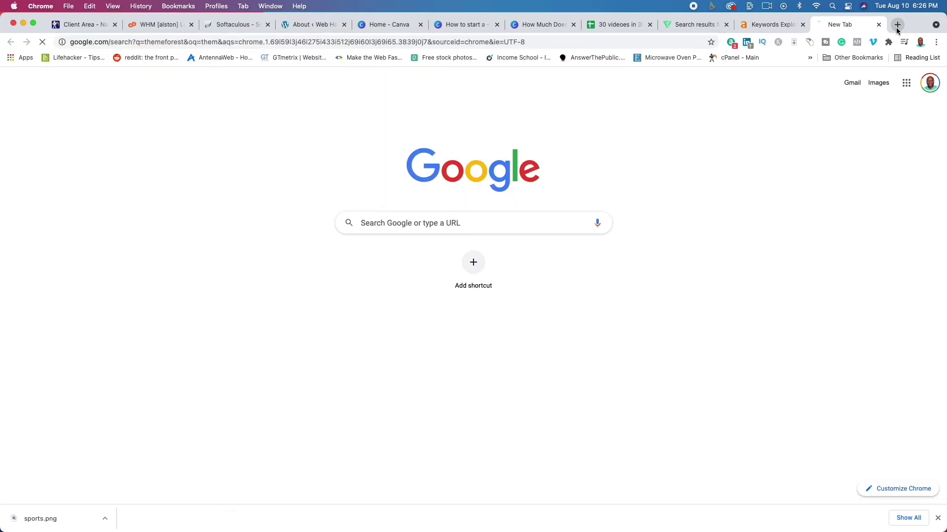
click(207, 159)
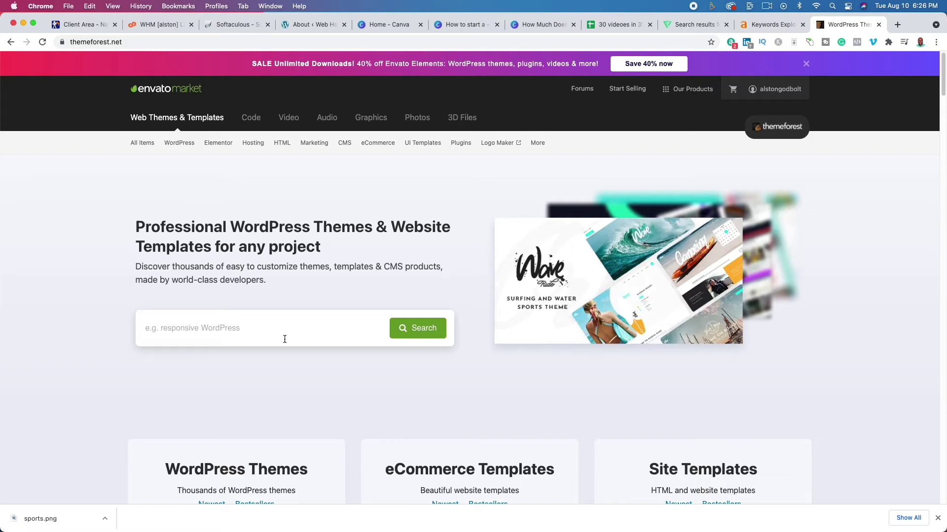
click(285, 339)
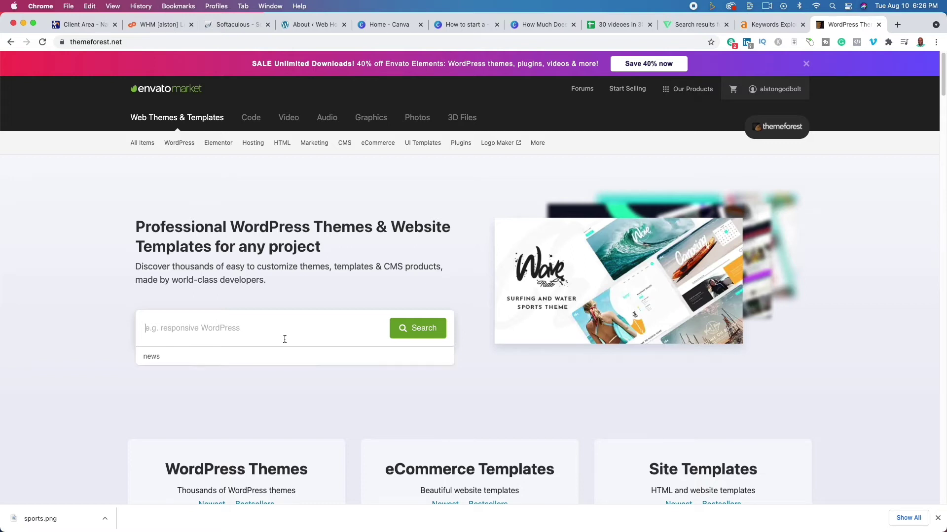
text(baskt)
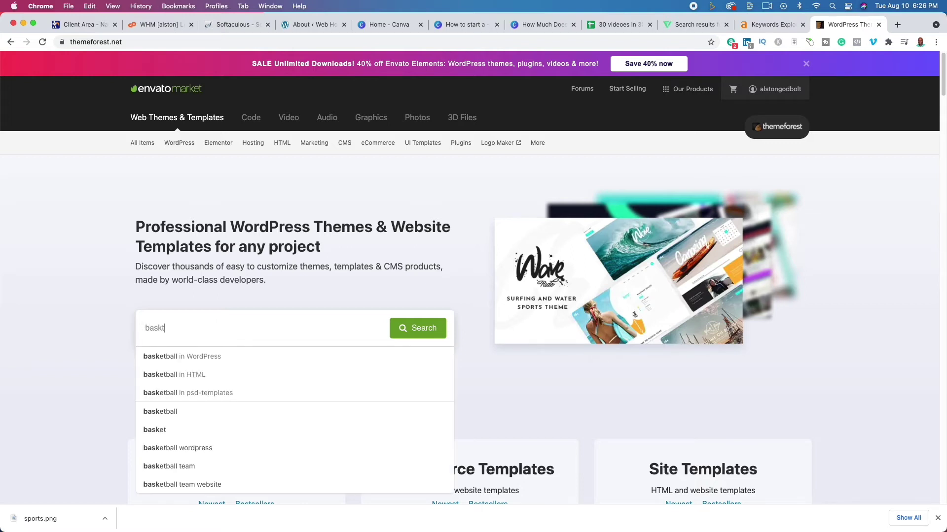
text(ablall)
key(Return)
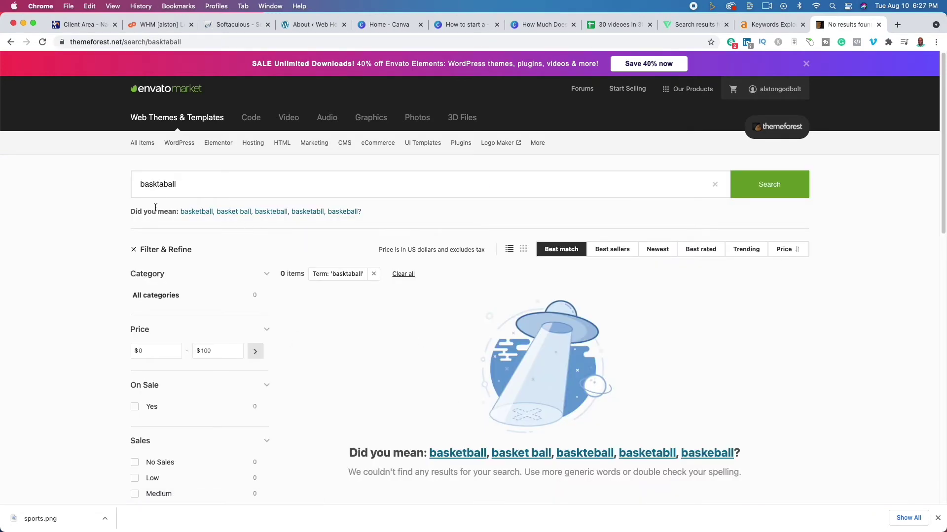
Step: Search ThemeForest for "basketball" and look through the listed themes and templates
double_click(157, 184)
text(bask)
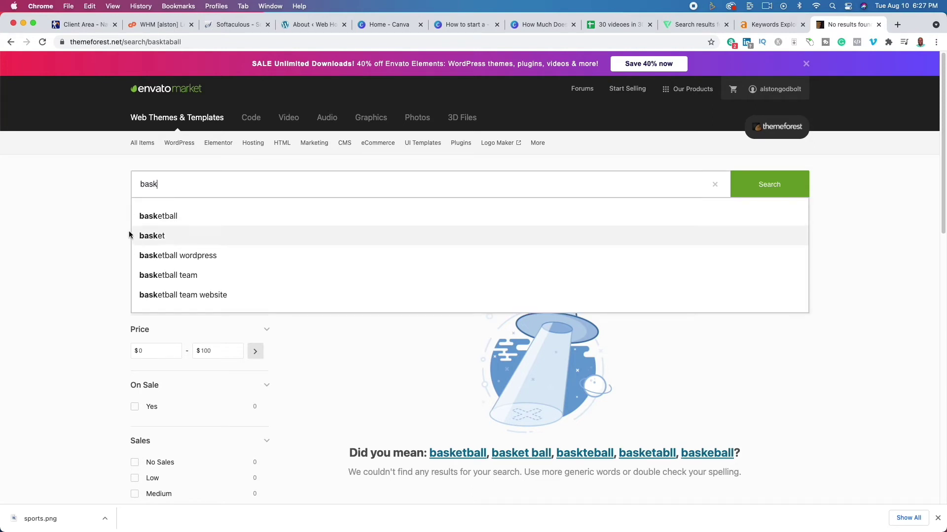
click(157, 217)
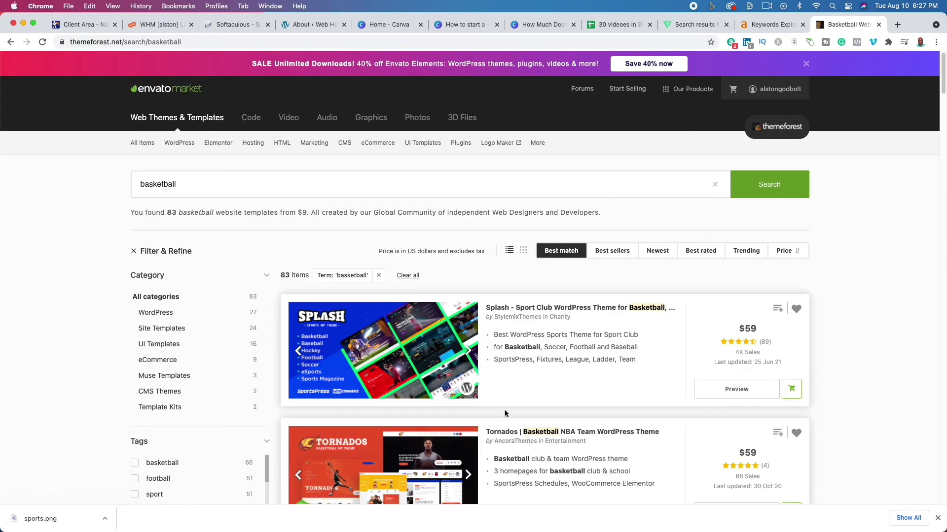
scroll(504, 410, down, 4)
scroll(504, 410, up, 1)
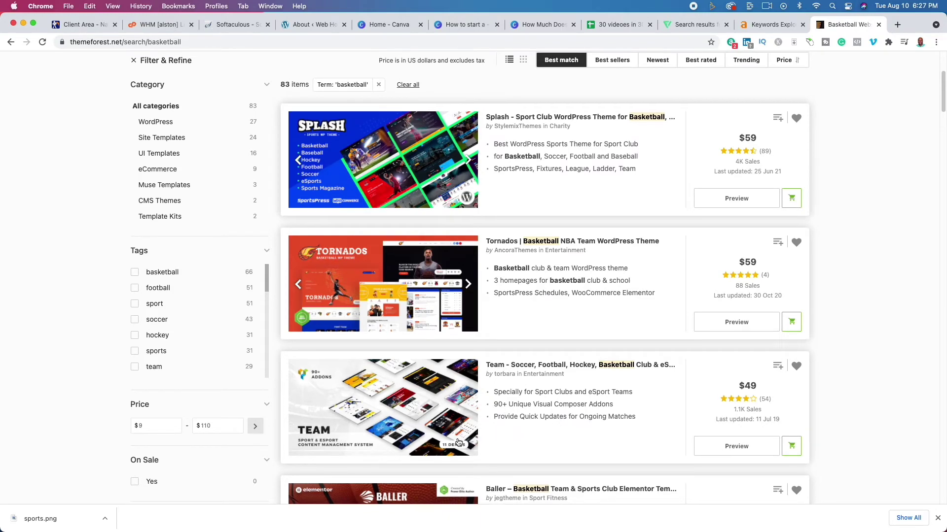
scroll(457, 440, down, 5)
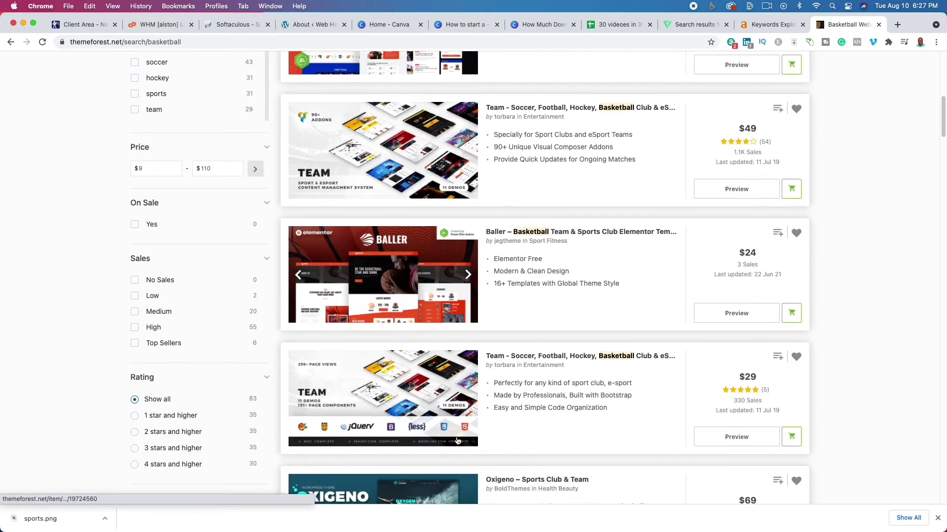
Step: Switch from ThemeForest to the WordPress dashboard and open the theme upload form on the Add Themes page
scroll(457, 440, up, 9)
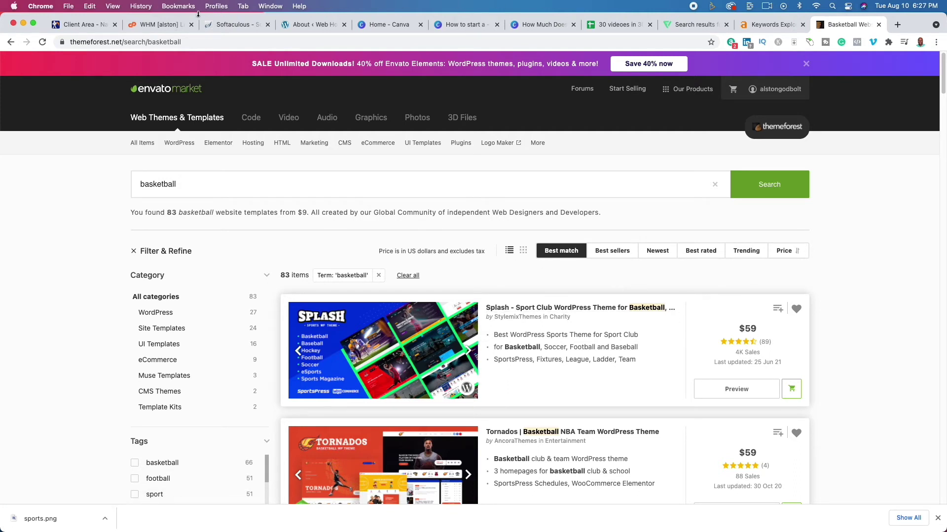
click(295, 24)
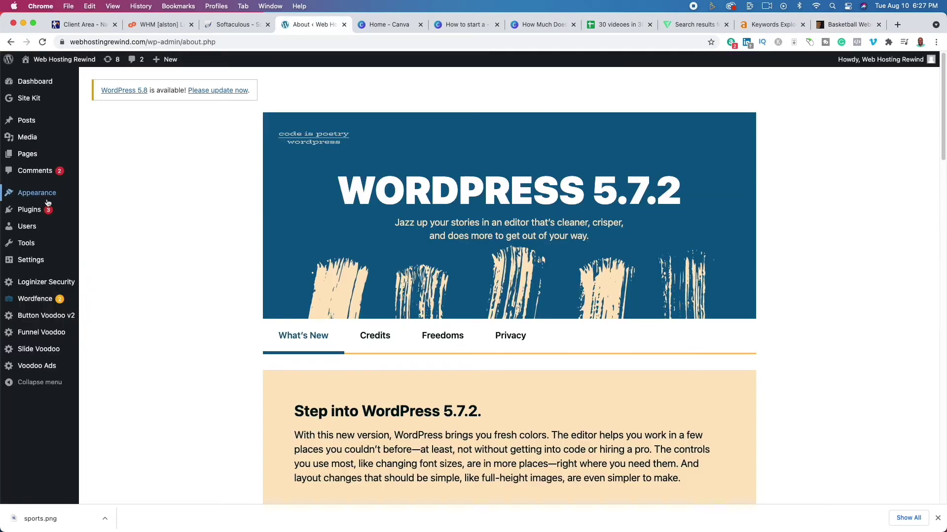
mouse_move(41, 196)
click(104, 196)
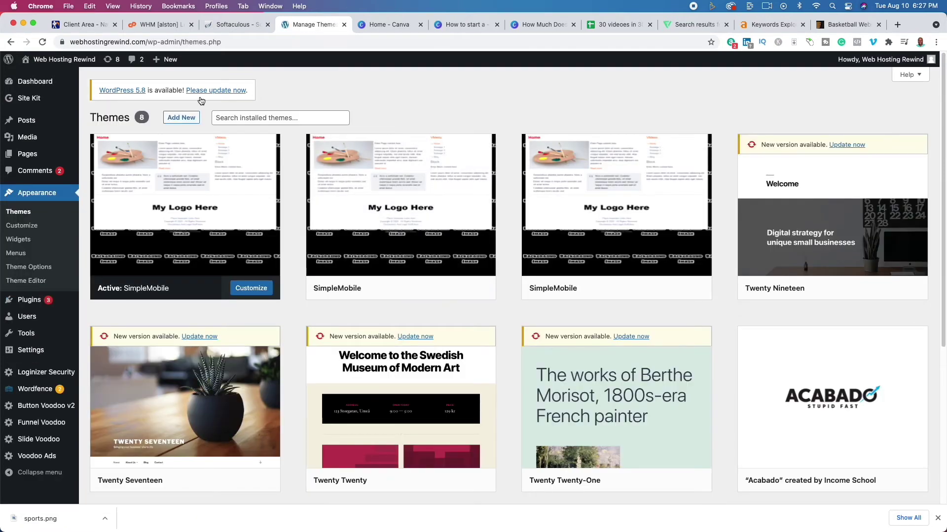
click(188, 122)
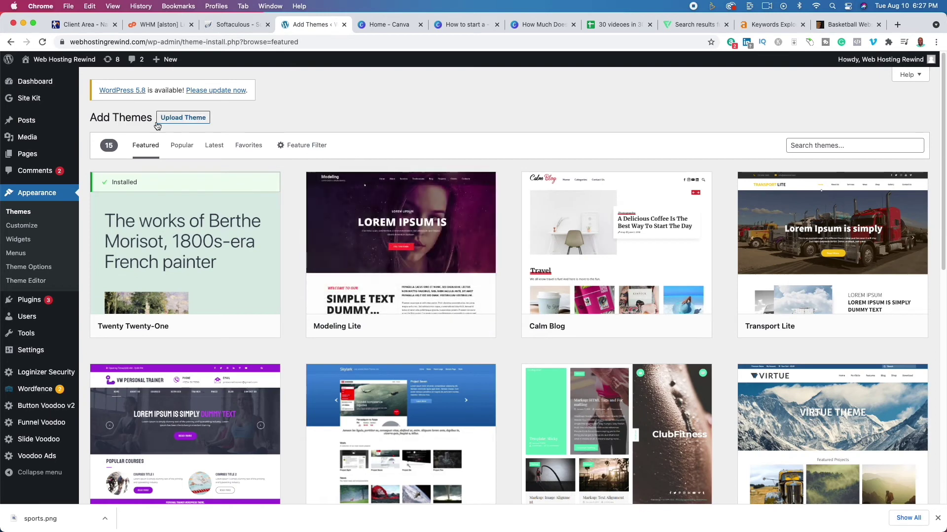
click(168, 122)
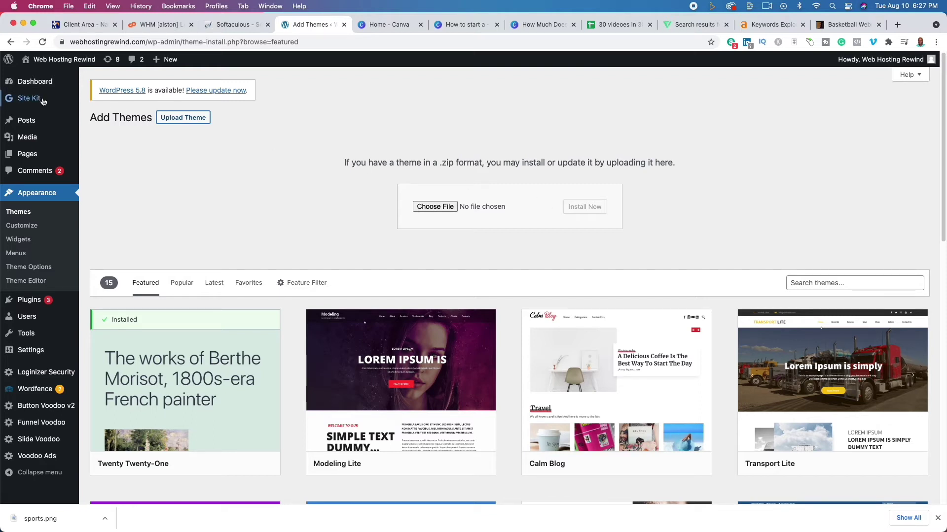
Step: Review the site's General, Writing and Reading settings, highlighting the Search engine visibility option in the Reading settings
mouse_move(26, 157)
click(37, 350)
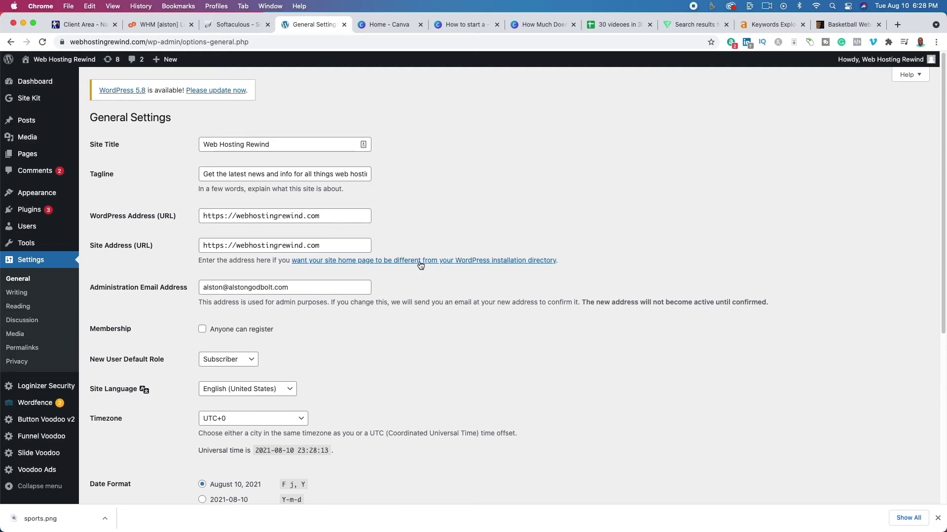
scroll(420, 265, down, 5)
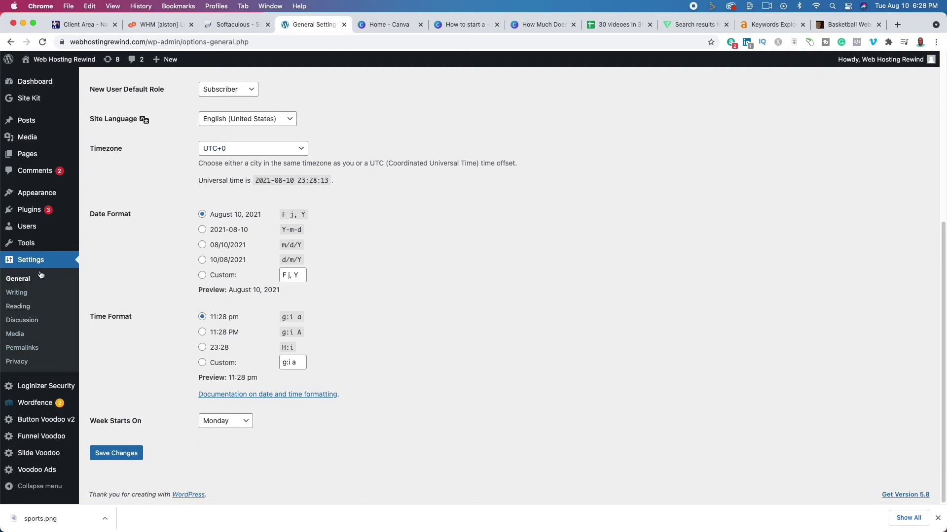
click(24, 293)
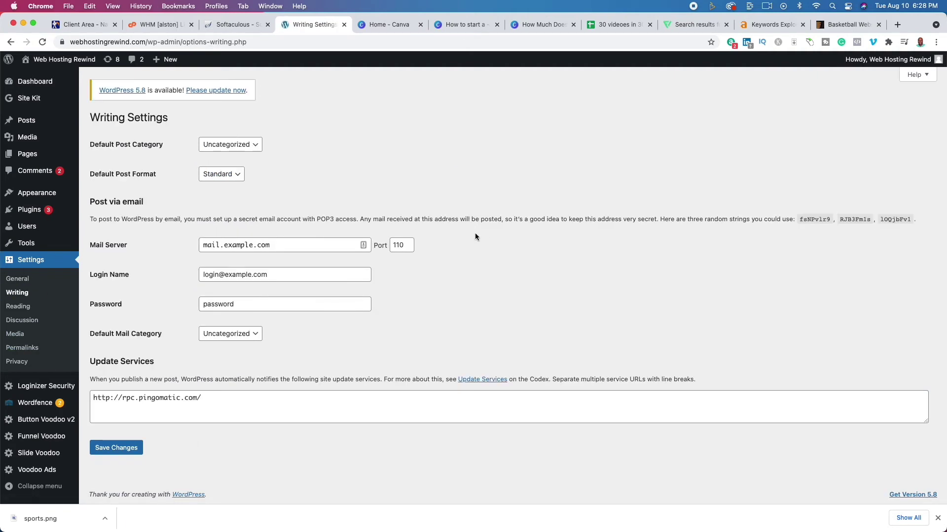
click(18, 306)
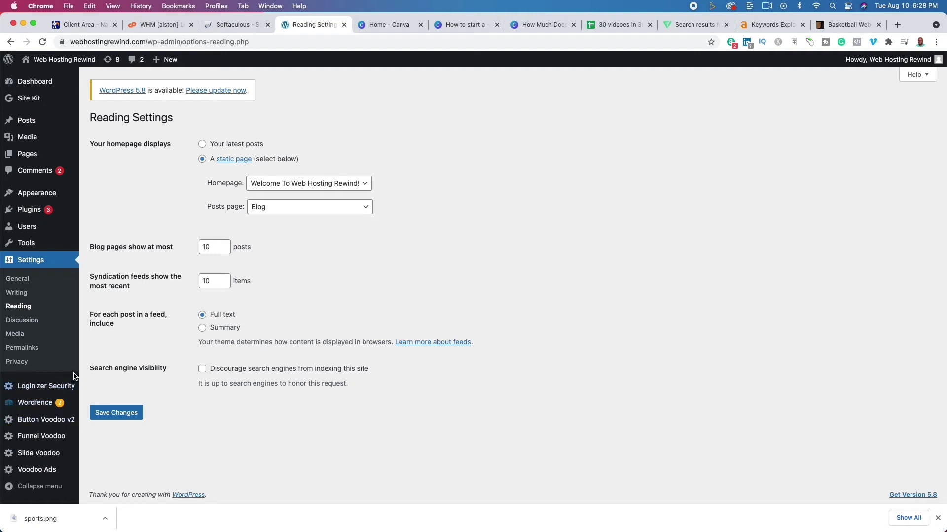
drag(93, 368, 168, 371)
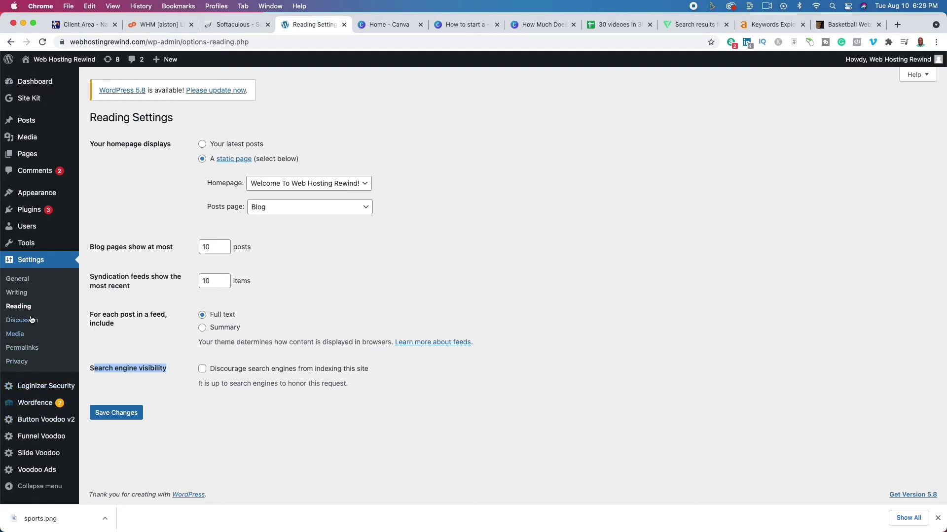
Step: Open the Permalink settings and compare the Plain and Post name URL structures
click(21, 347)
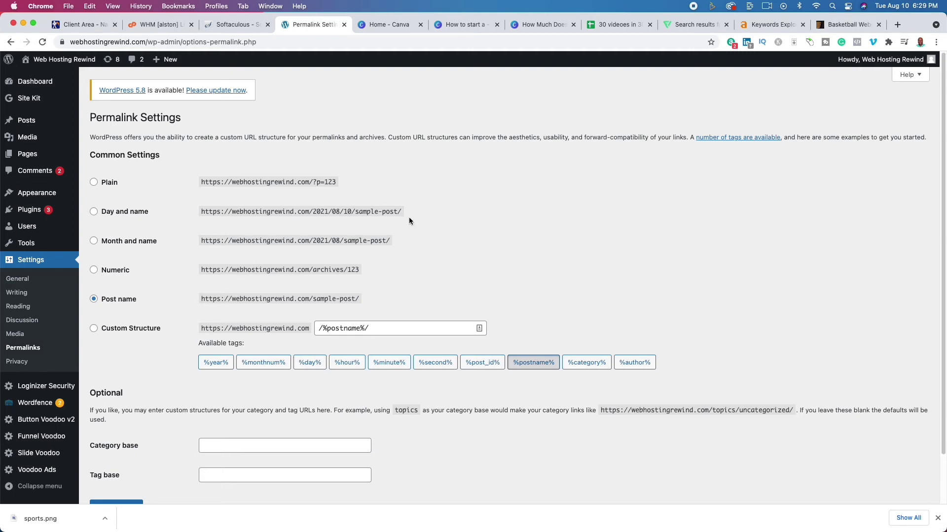
drag(231, 183, 310, 183)
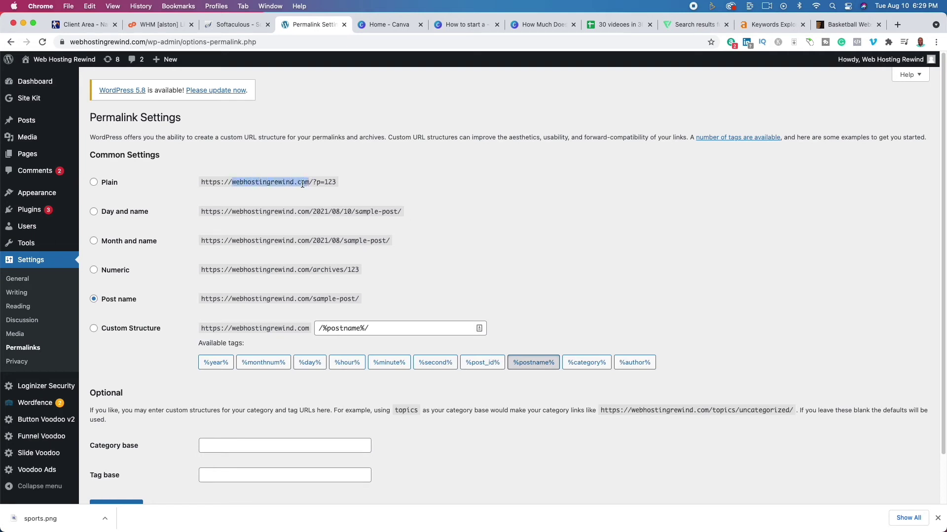
drag(231, 300, 308, 299)
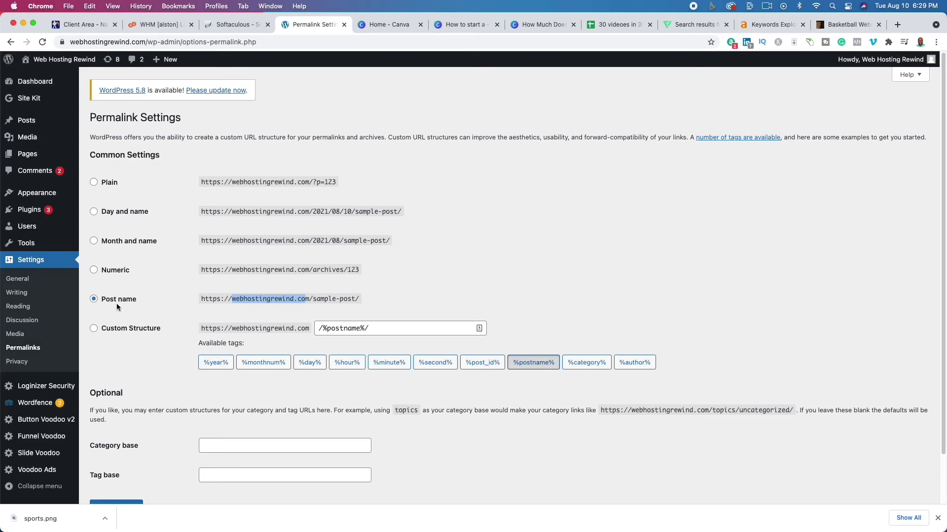
scroll(171, 376, down, 2)
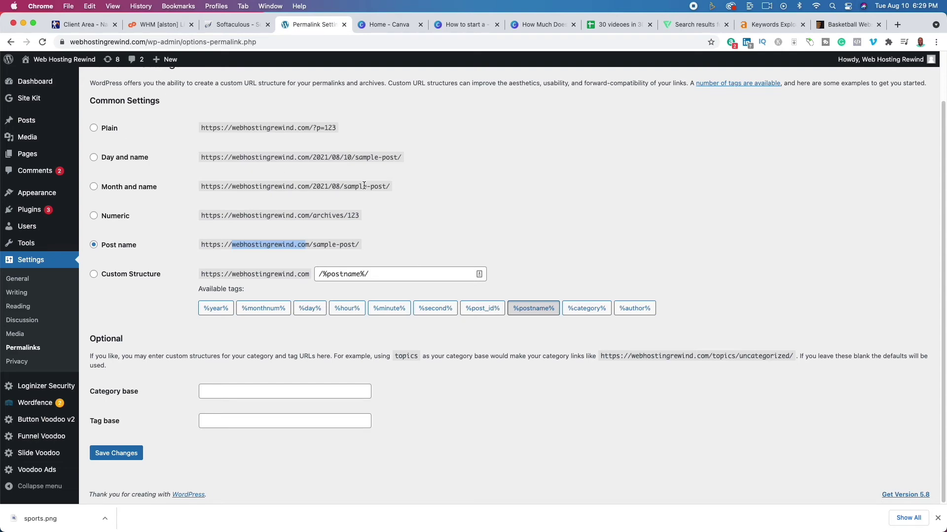
Step: Start a new WordPress post and look through the basketball matching terms in Ahrefs Keywords Explorer for a topic
click(35, 123)
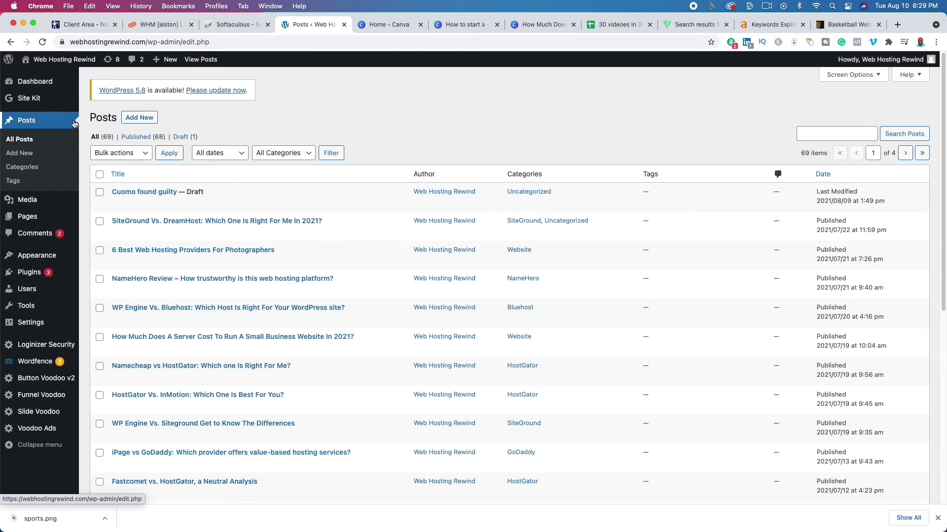
click(139, 117)
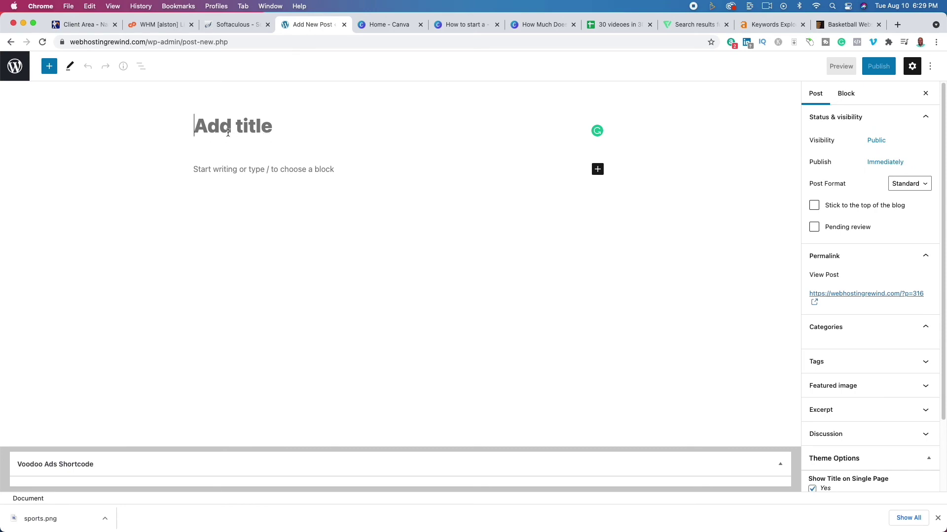
click(777, 24)
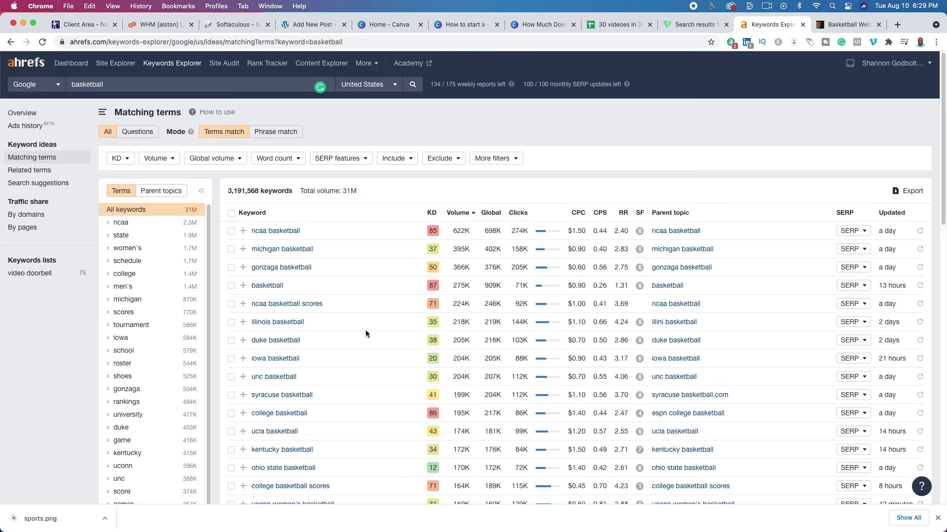
scroll(351, 333, down, 5)
scroll(352, 334, up, 1)
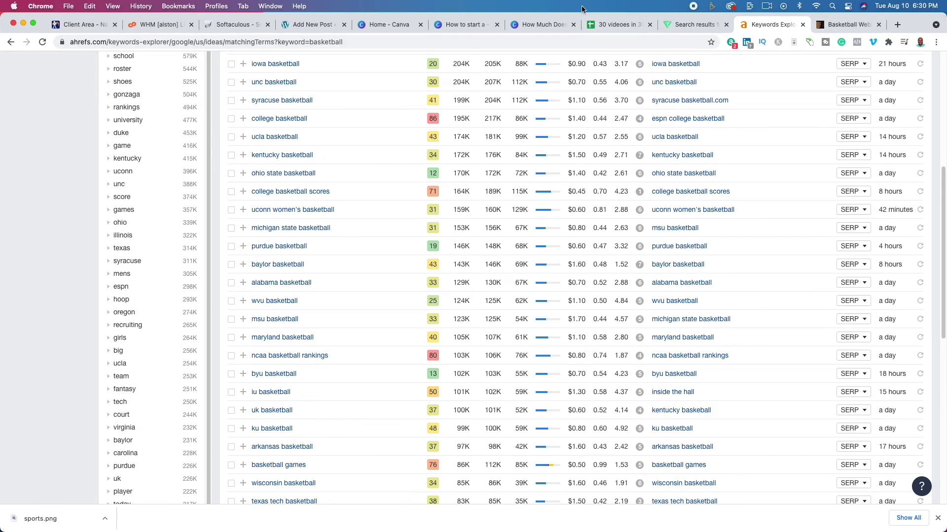
Step: Return to the new WordPress post and title it "Ohio State Basketball", capitalizing each word
click(303, 25)
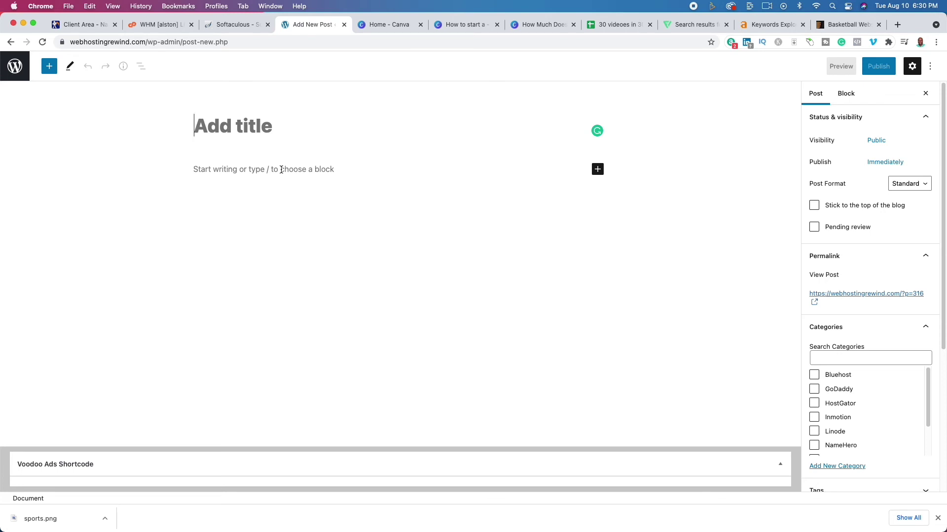
text(ohio state basketball)
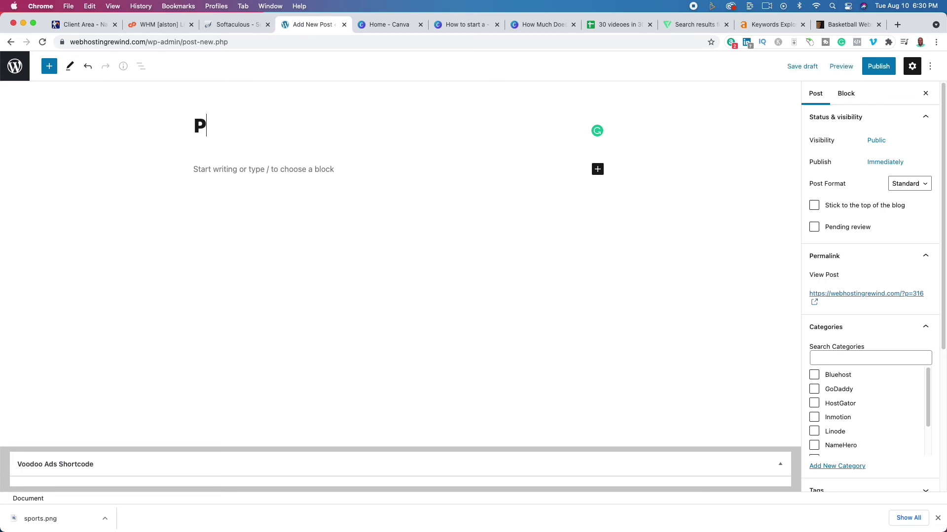
drag(200, 129, 199, 129)
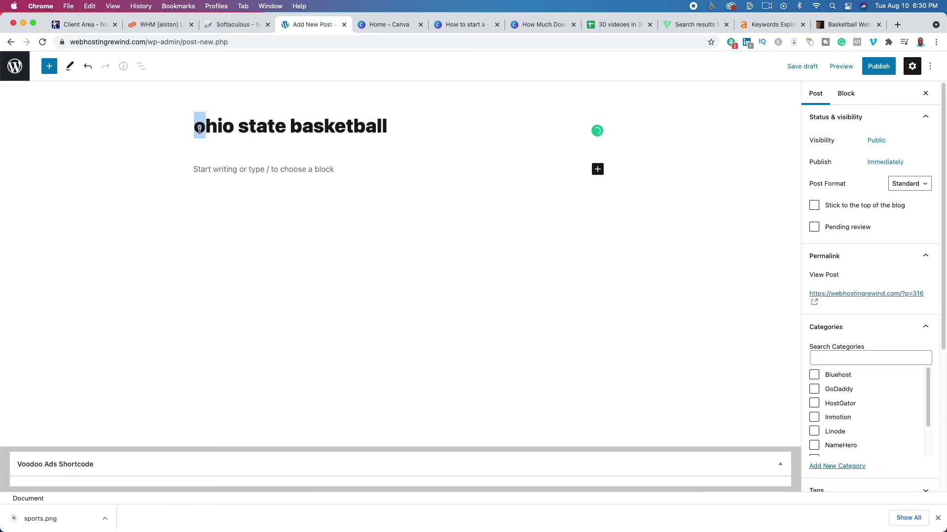
text(O)
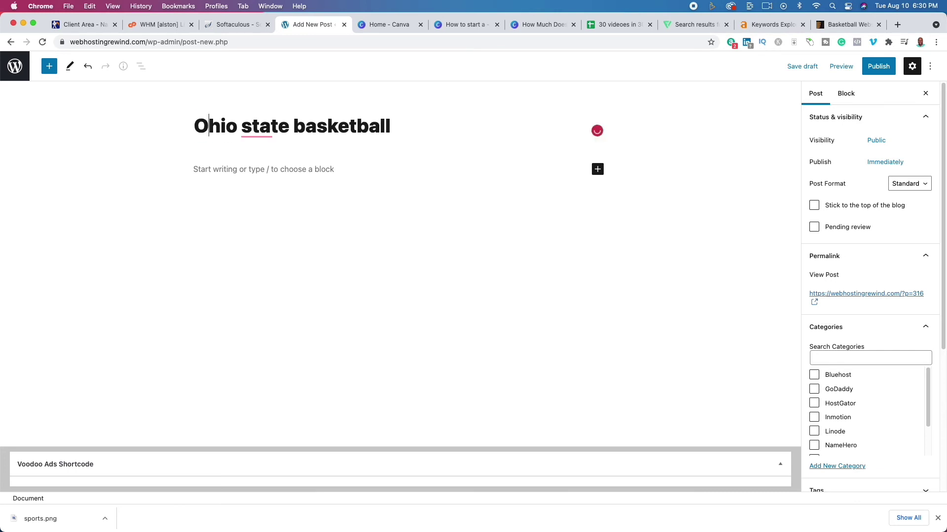
mouse_move(247, 129)
click(252, 156)
drag(308, 129, 299, 128)
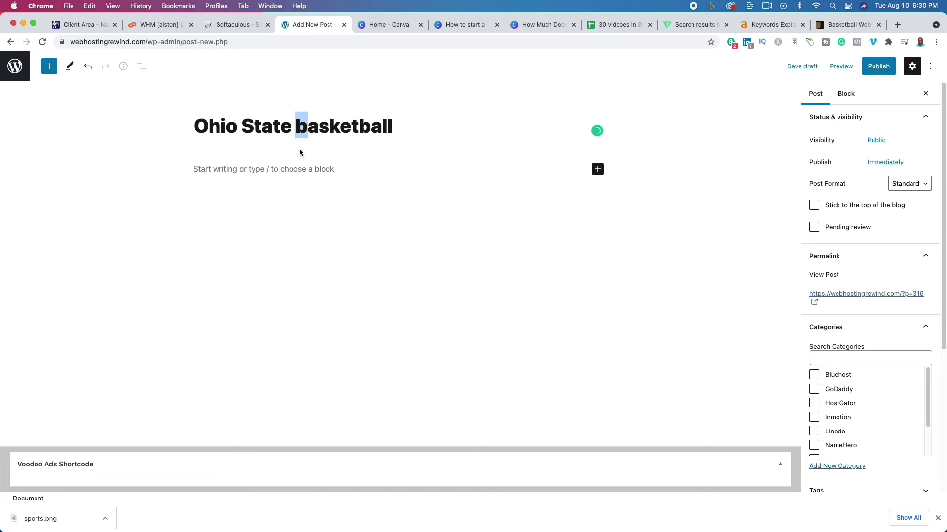
text(B)
click(409, 135)
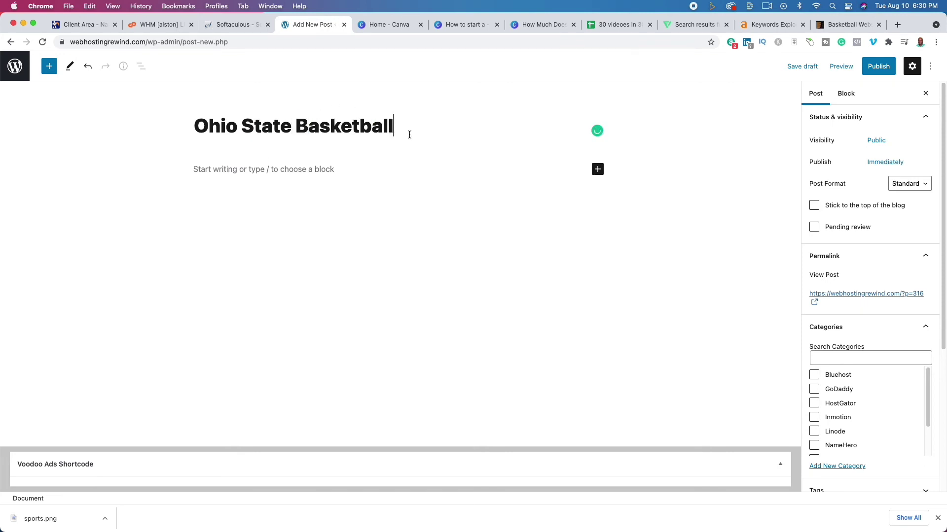
Step: Extend the post title with ": Everything You Need To Know For 2021", capitalizing "You"
text(: Everyth)
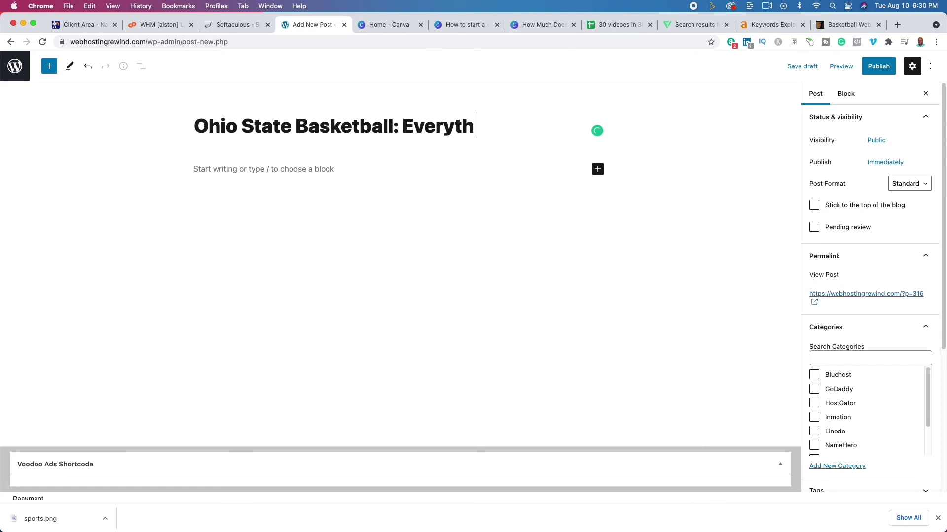
text(ing you Ne)
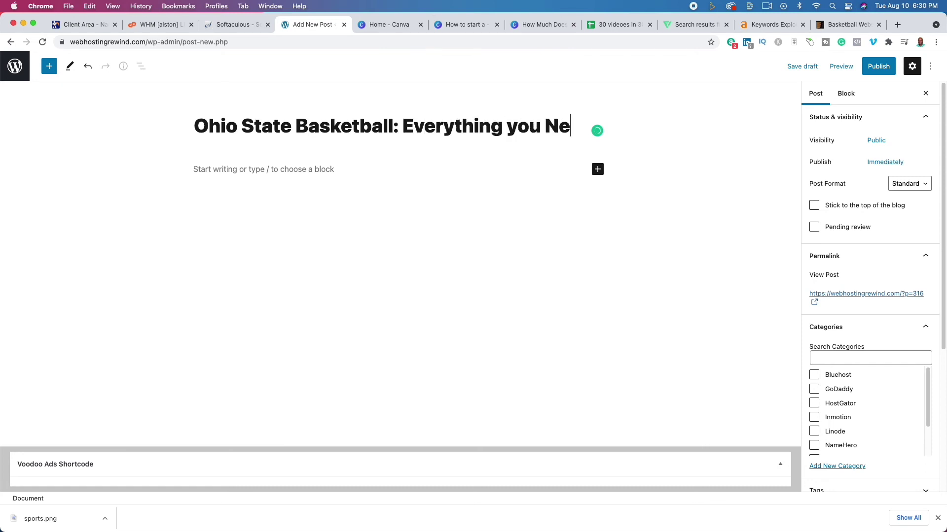
text(ed To Know)
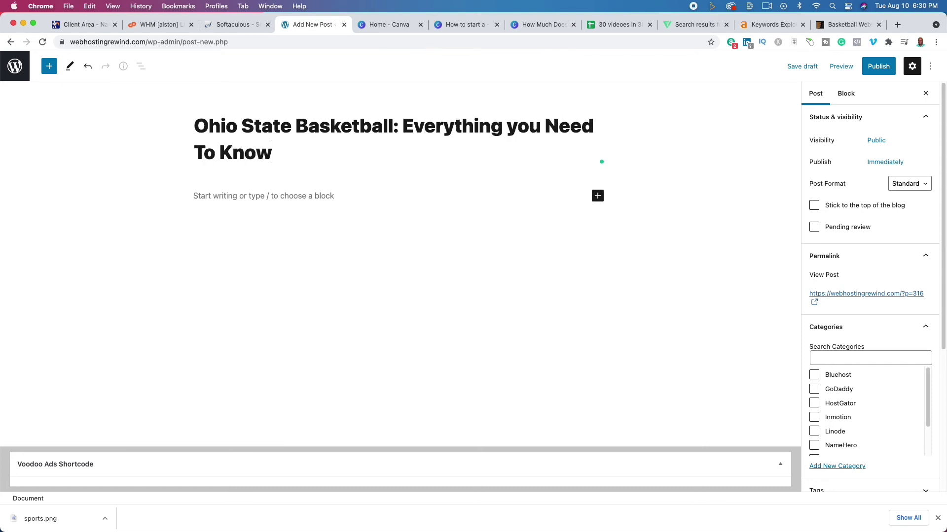
drag(518, 132, 510, 132)
text(Y)
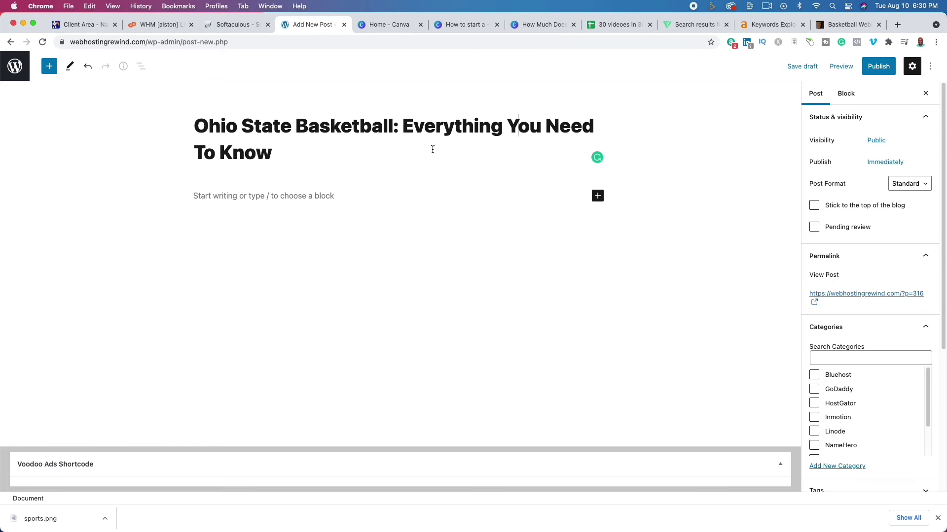
click(328, 154)
text(Fo)
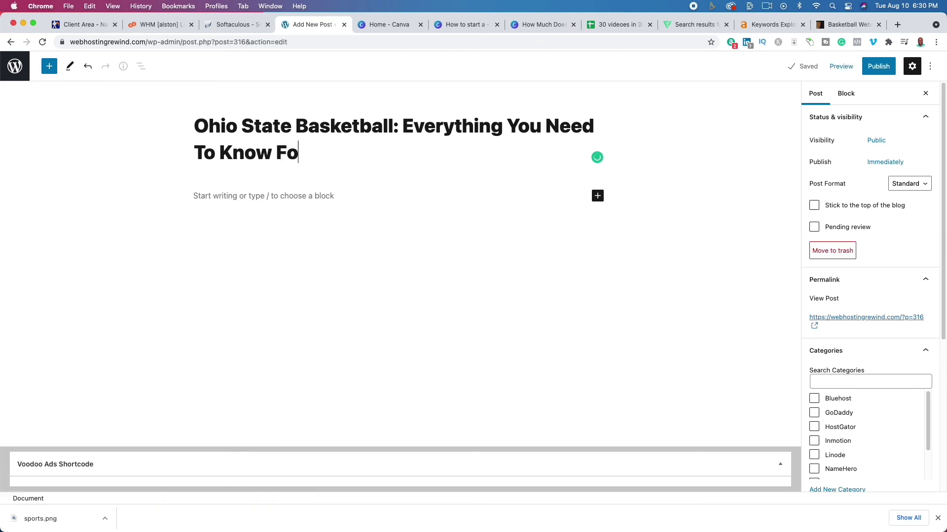
text(r 2021)
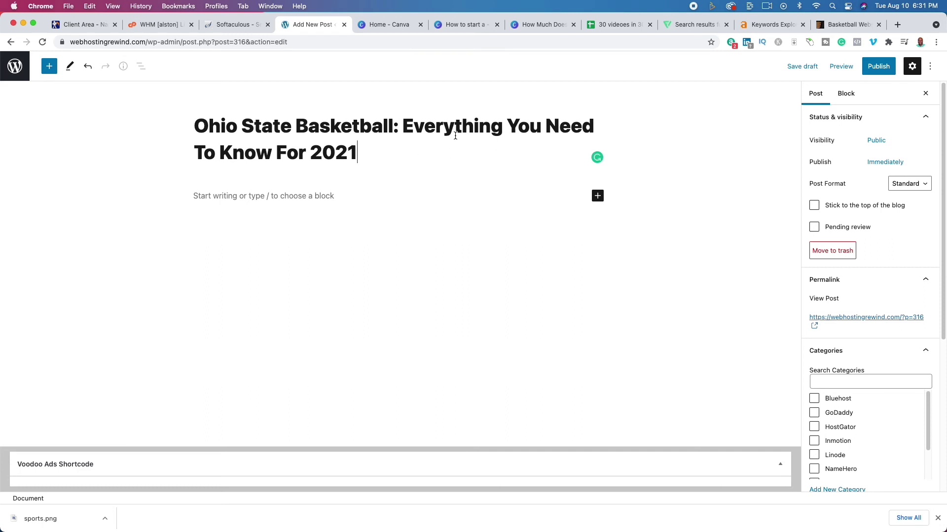
Step: Search Google for "google adsense" in a new browser tab and open the Google AdSense website
click(896, 25)
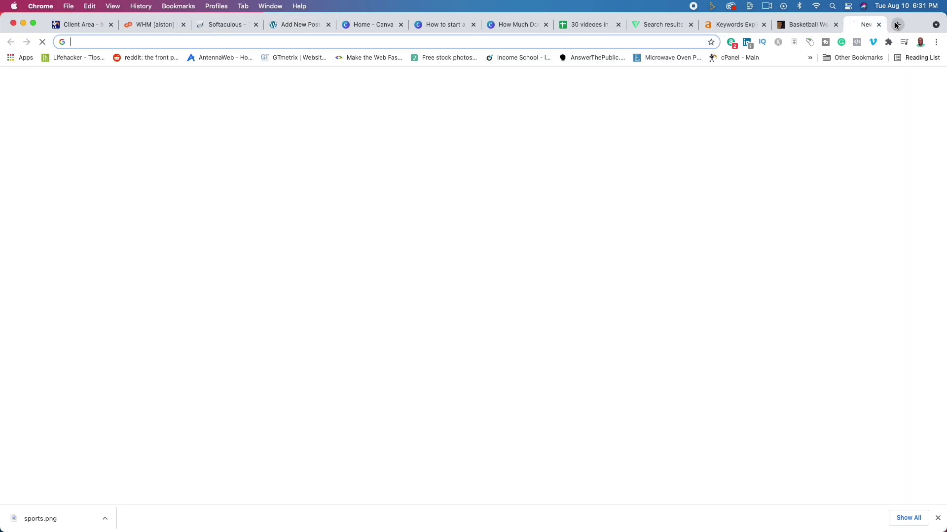
text(go)
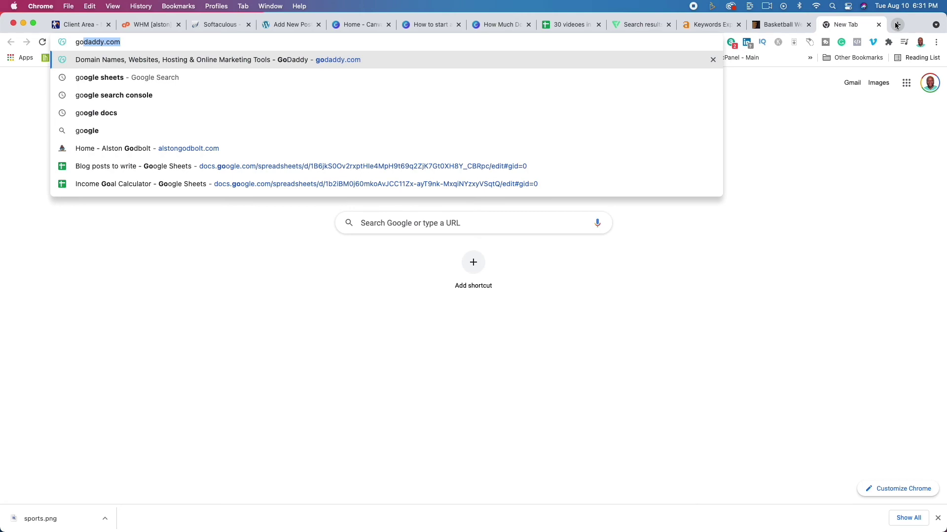
text(ogle adsens)
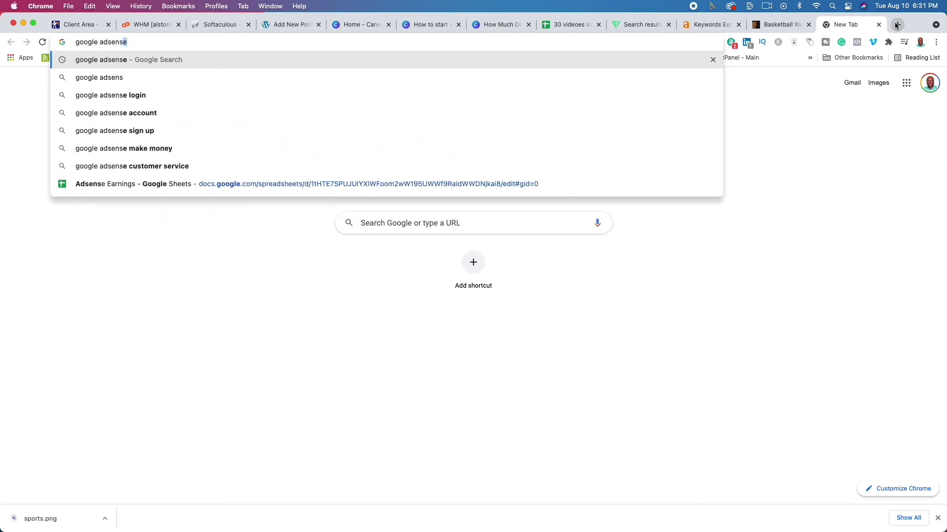
key(Return)
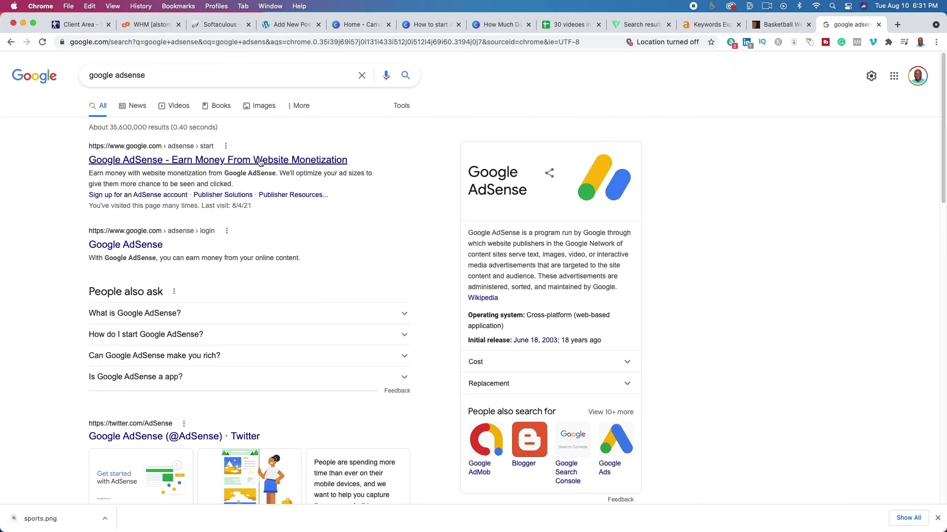
click(260, 160)
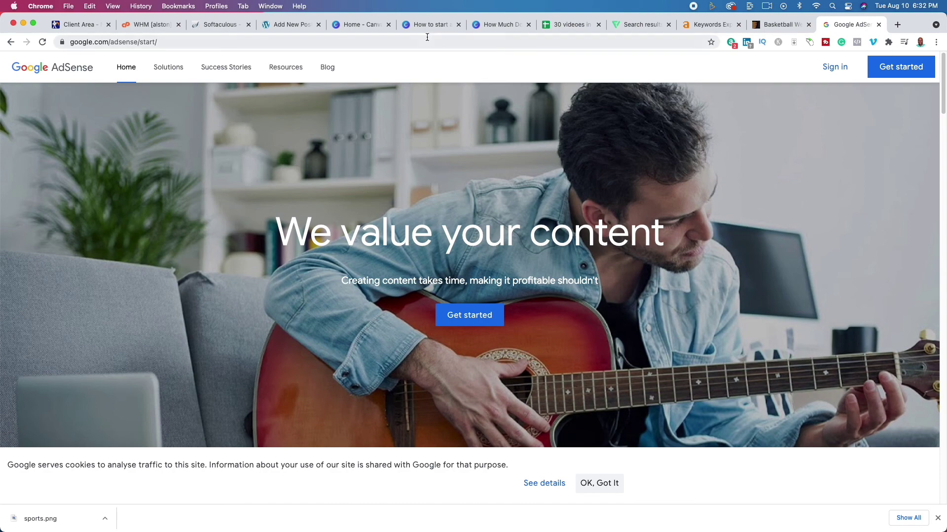
Step: Switch to the Canva sports blog presentation, present it full screen, and advance past the slide with steps 5 to 8
click(356, 24)
click(430, 25)
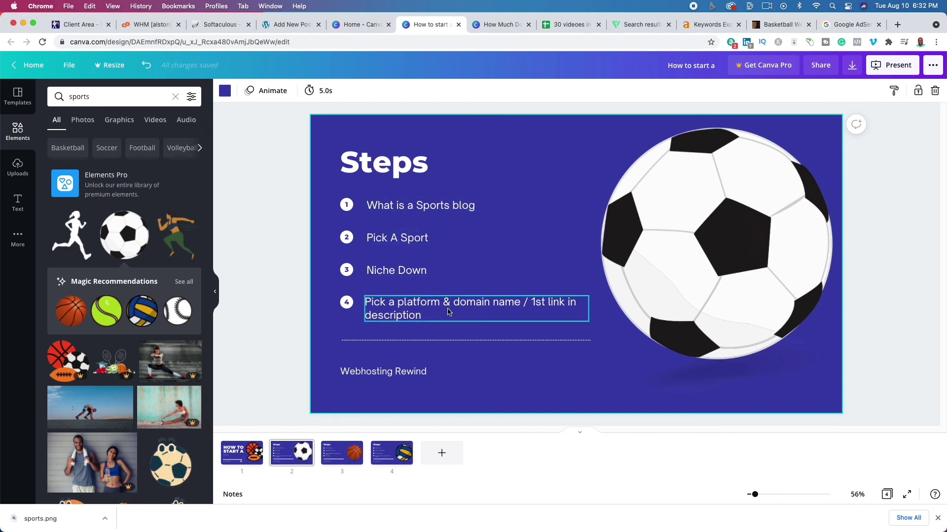
click(892, 65)
click(856, 186)
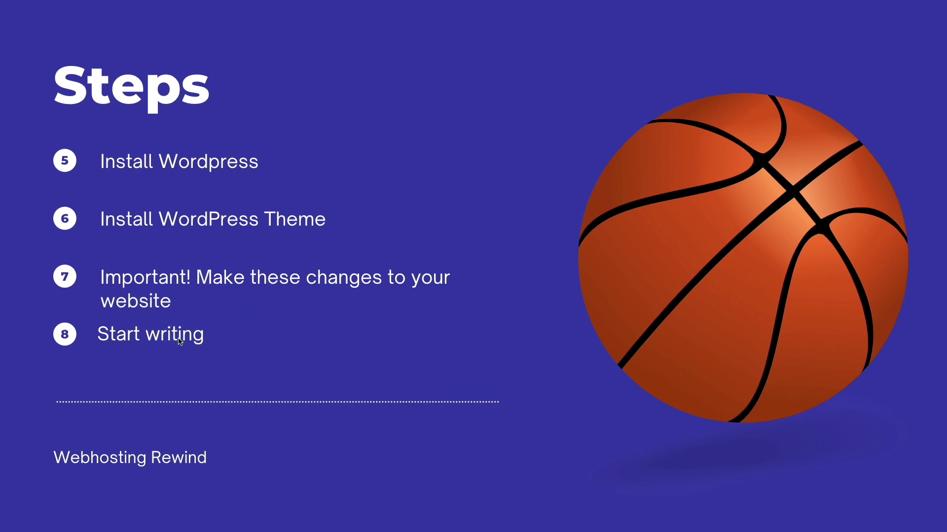
key(Right)
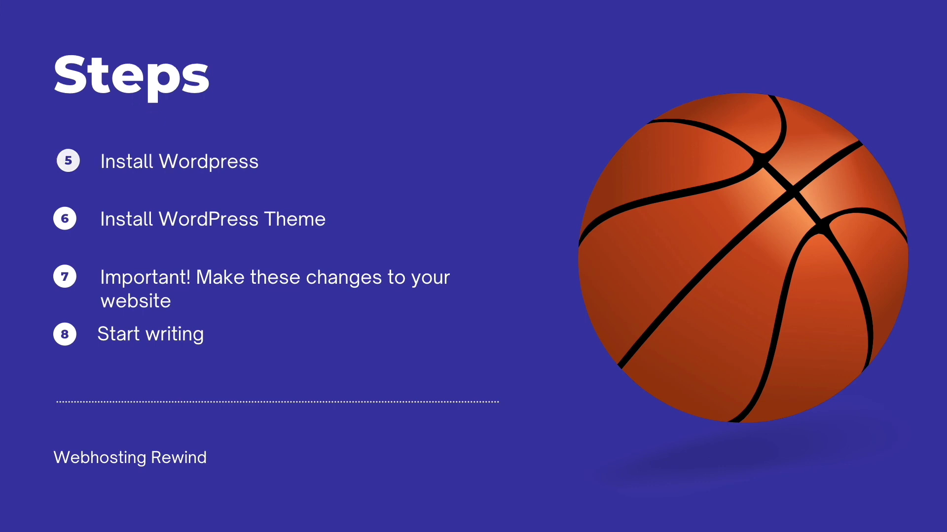